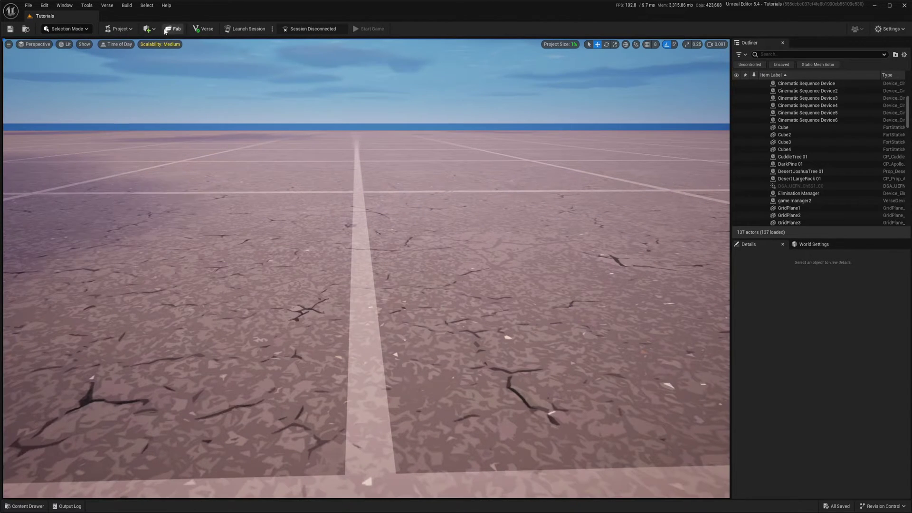
Place a sphere shape on the ground of the level and frame it in the viewport.
{"action": "left_click", "coordinate": [148, 29]}
{"action": "mouse_move", "coordinate": [164, 74]}
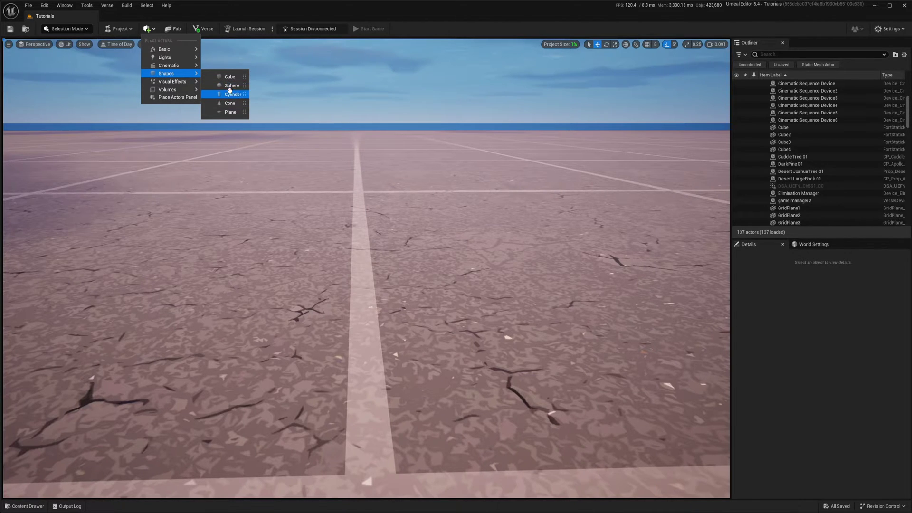
{"action": "left_click_drag", "start_coordinate": [230, 86], "coordinate": [330, 171]}
{"action": "key", "text": "d"}
{"action": "right_click_drag", "start_coordinate": [330, 171], "coordinate": [356, 194]}
{"action": "key", "text": "s"}
{"action": "key", "text": "e"}
{"action": "key", "text": "a"}
{"action": "key", "text": "q"}
{"action": "key", "text": "d"}
Create a new material named M_PBR in the Materials folder.
{"action": "key", "text": "ctrl+space"}
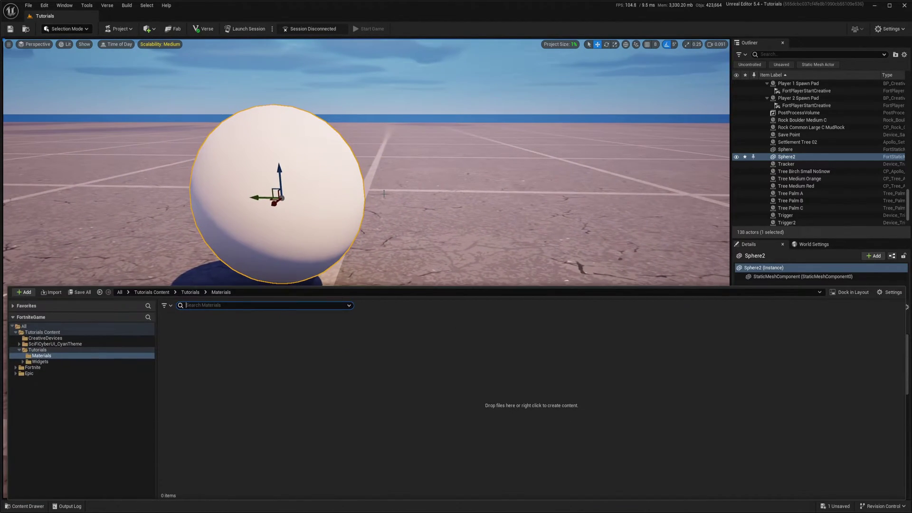
{"action": "right_click", "coordinate": [240, 354]}
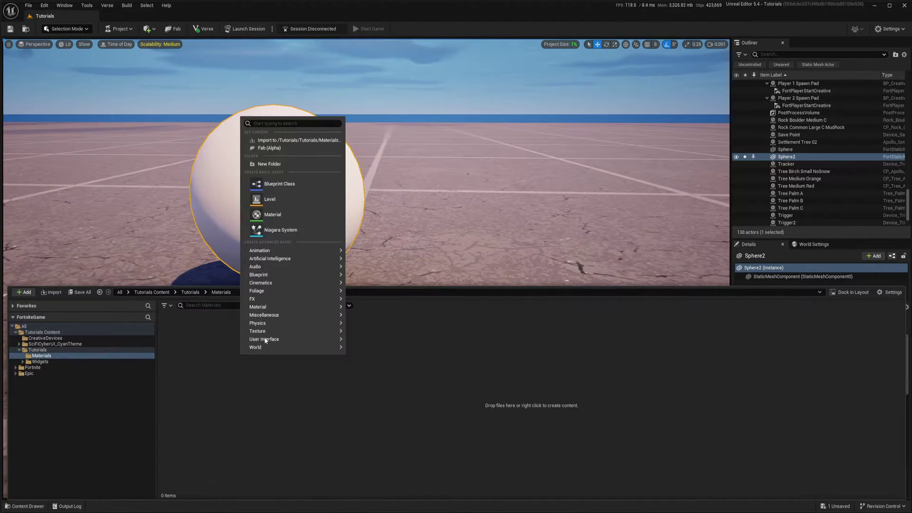
{"action": "left_click", "coordinate": [285, 219]}
{"action": "type", "text": "M"}
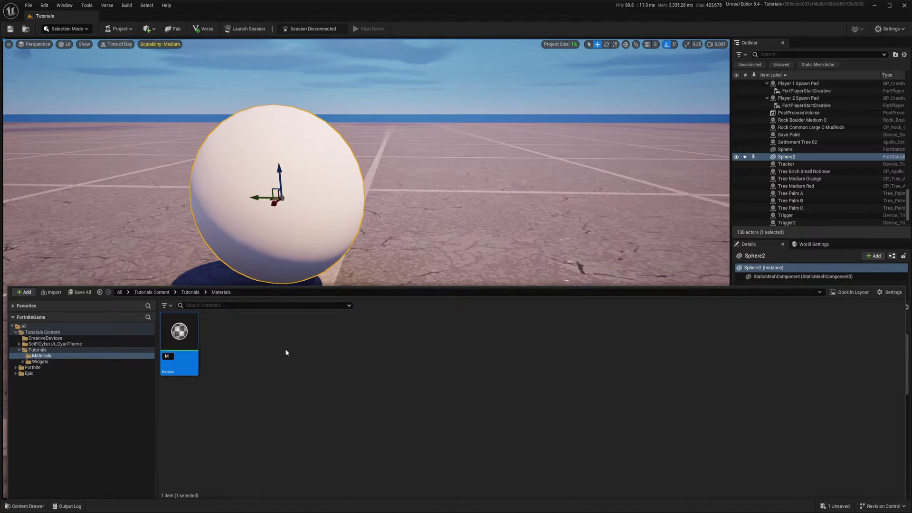
{"action": "type", "text": "_PBR"}
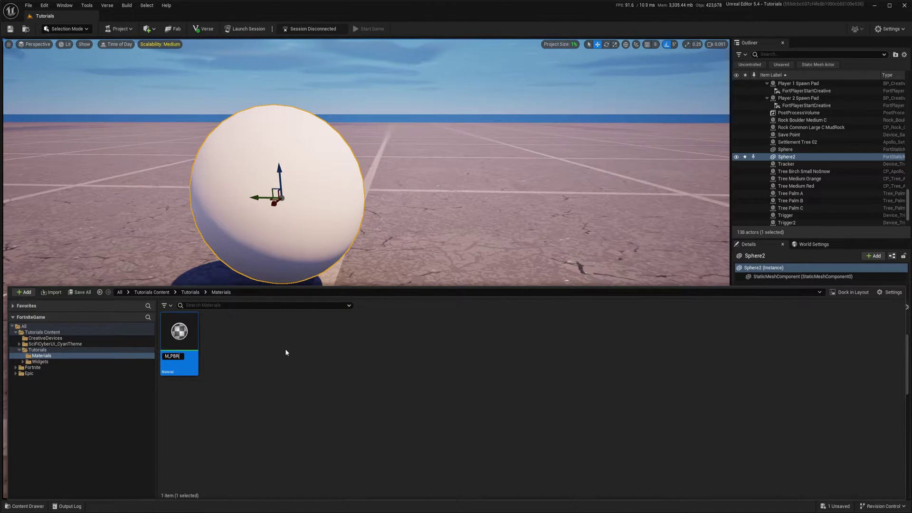
{"action": "key", "text": "Return"}
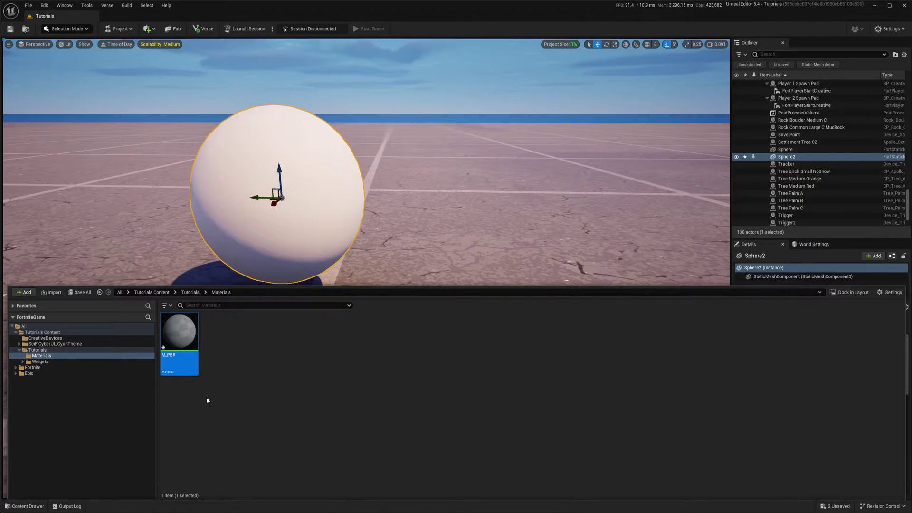
Open the M_PBR material for editing and enlarge its editor window over the level view.
{"action": "double_click", "coordinate": [180, 333]}
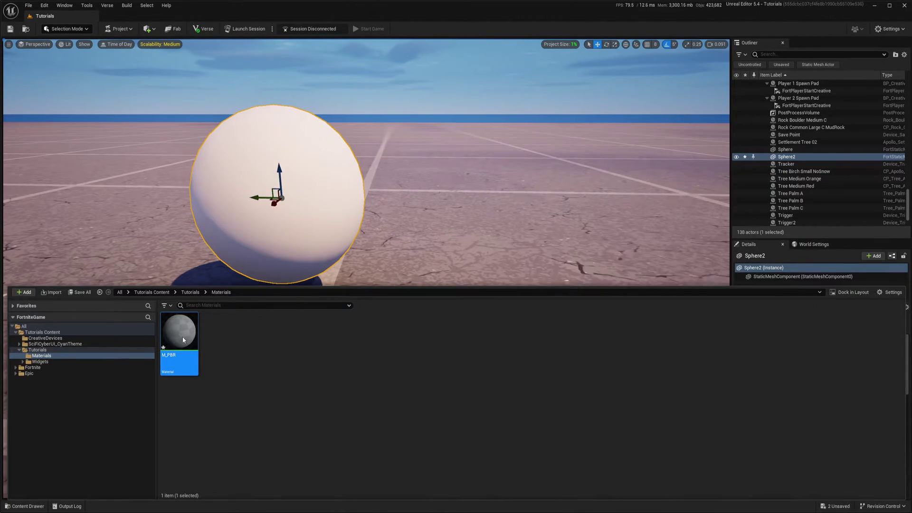
{"action": "left_click_drag", "start_coordinate": [739, 79], "coordinate": [597, 54]}
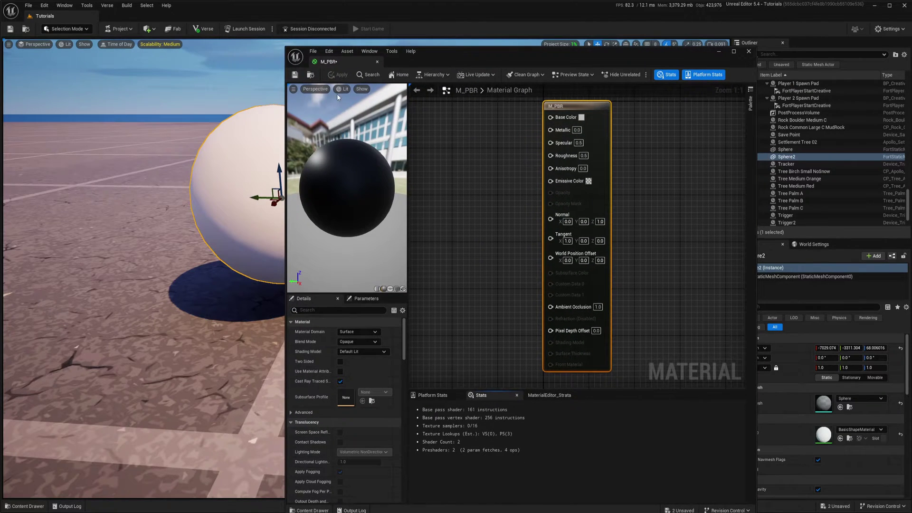
{"action": "left_click_drag", "start_coordinate": [285, 47], "coordinate": [171, 38]}
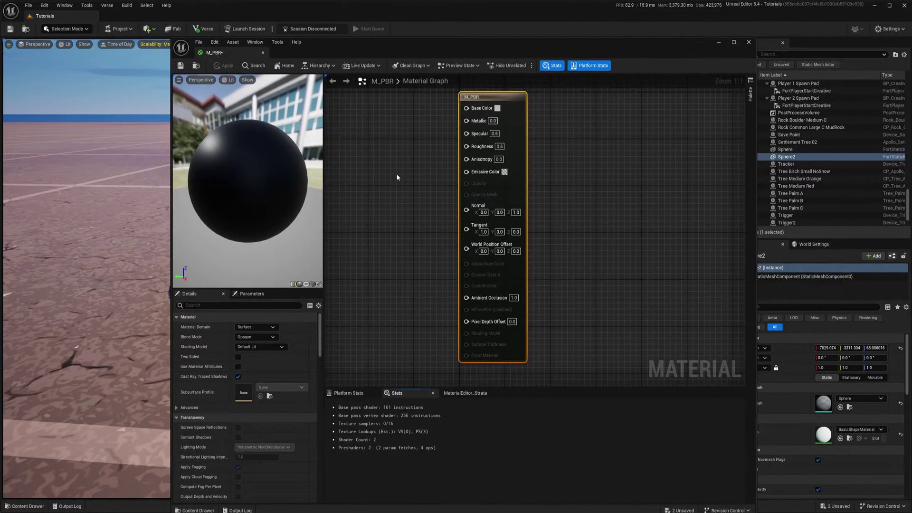
Add a three-component constant node to the M_PBR graph and convert it to a parameter named Color.
{"action": "right_click_drag", "start_coordinate": [397, 176], "coordinate": [560, 183]}
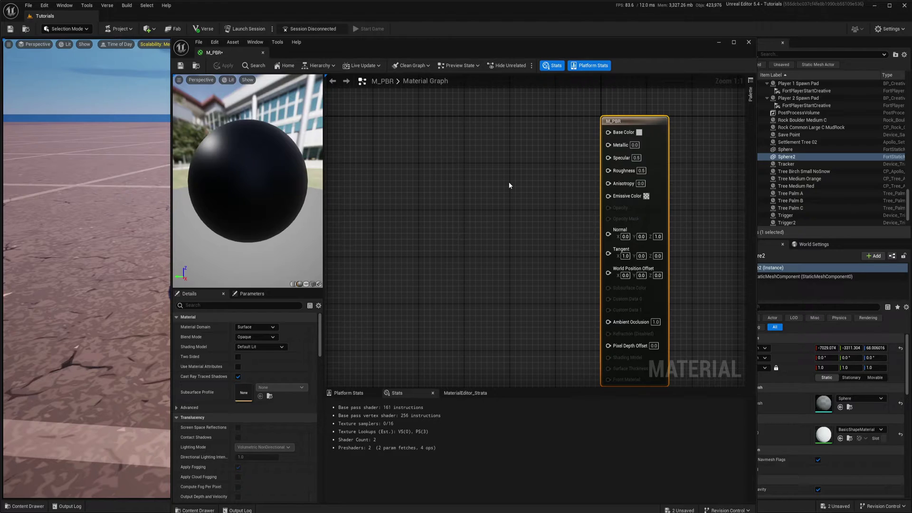
{"action": "right_click_drag", "start_coordinate": [517, 202], "coordinate": [500, 204]}
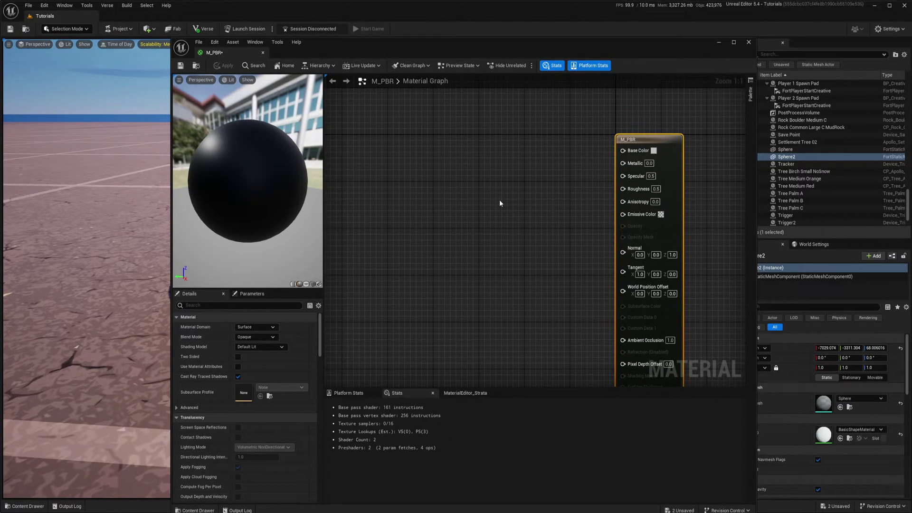
{"action": "left_click", "coordinate": [464, 157]}
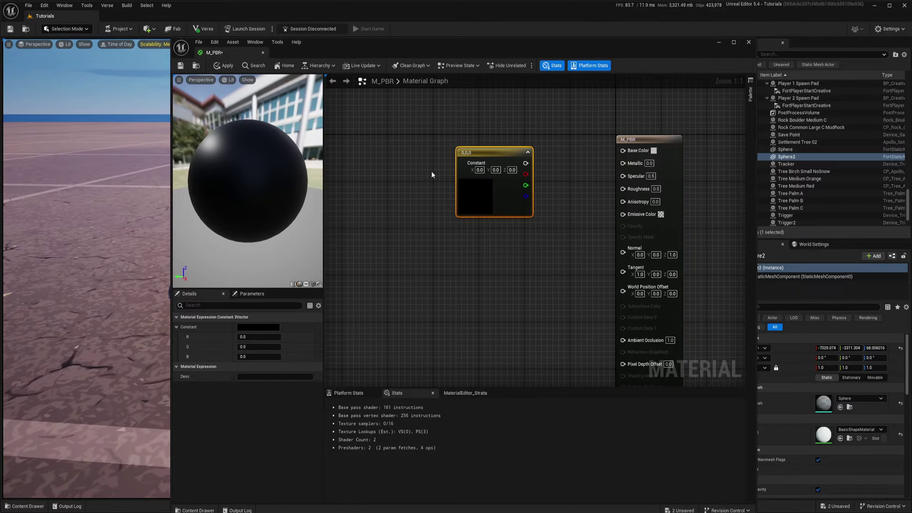
{"action": "left_click_drag", "start_coordinate": [480, 155], "coordinate": [452, 135]}
{"action": "right_click", "coordinate": [451, 134]}
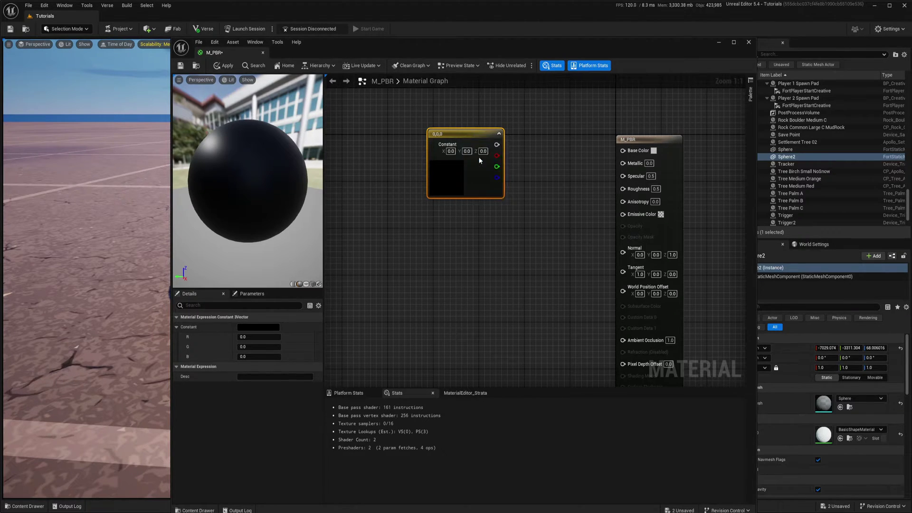
{"action": "left_click", "coordinate": [494, 158]}
{"action": "type", "text": "Color"}
{"action": "key", "text": "Return"}
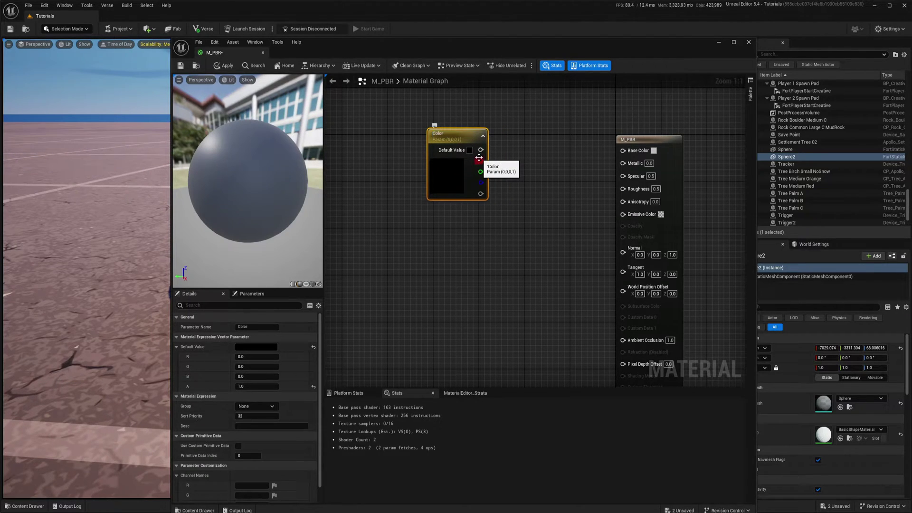
Set the Color parameter's default to a light gray with R, G and B at 0.53125, and connect it to Base Color.
{"action": "left_click", "coordinate": [265, 347]}
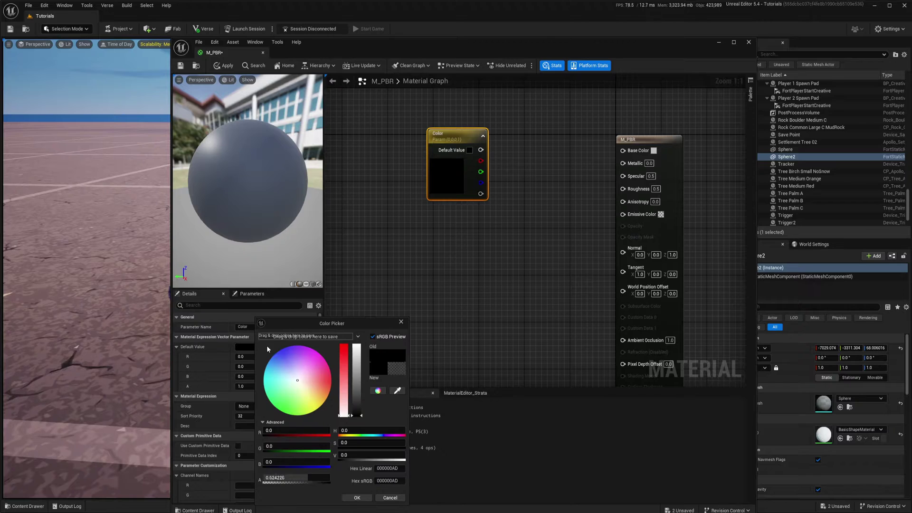
{"action": "left_click", "coordinate": [358, 379]}
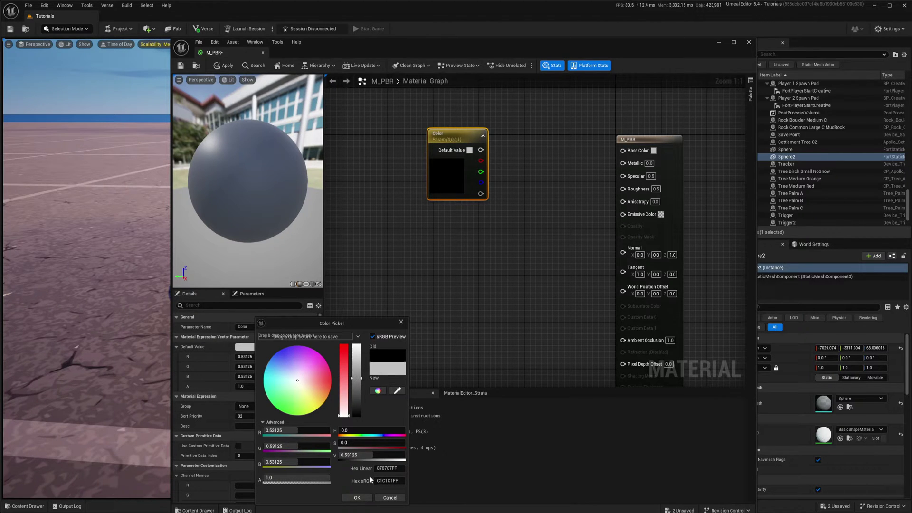
{"action": "left_click", "coordinate": [356, 497]}
{"action": "left_click_drag", "start_coordinate": [492, 150], "coordinate": [623, 151]}
{"action": "left_click_drag", "start_coordinate": [442, 185], "coordinate": [425, 137]}
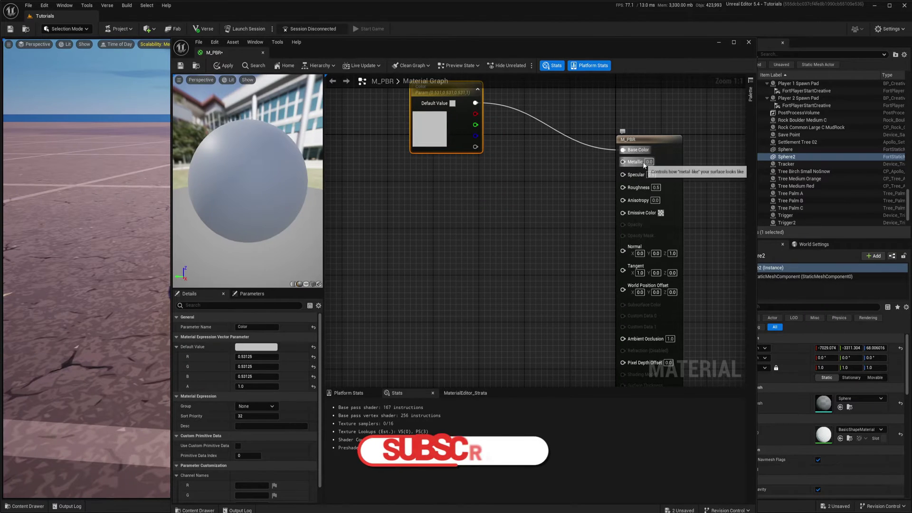
Add a scalar parameter named Metallic to the graph below the Color node.
{"action": "left_click", "coordinate": [464, 204]}
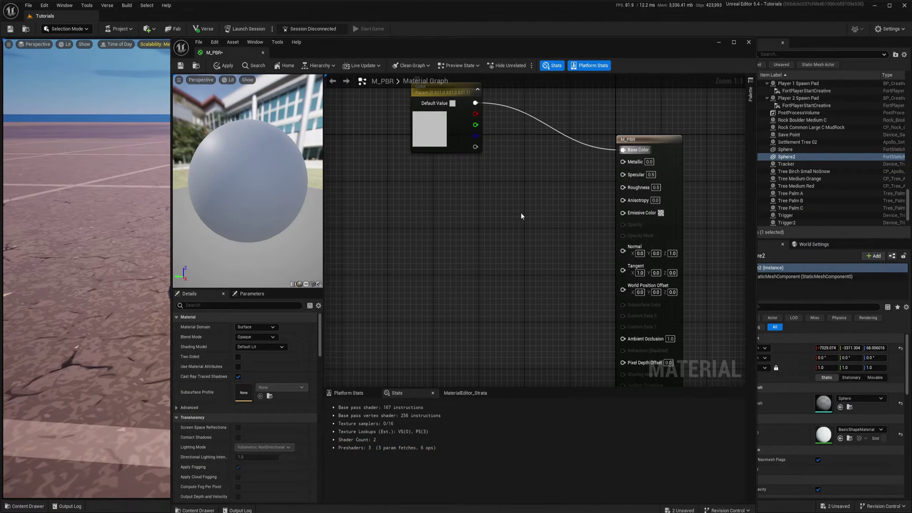
{"action": "left_click", "coordinate": [500, 205]}
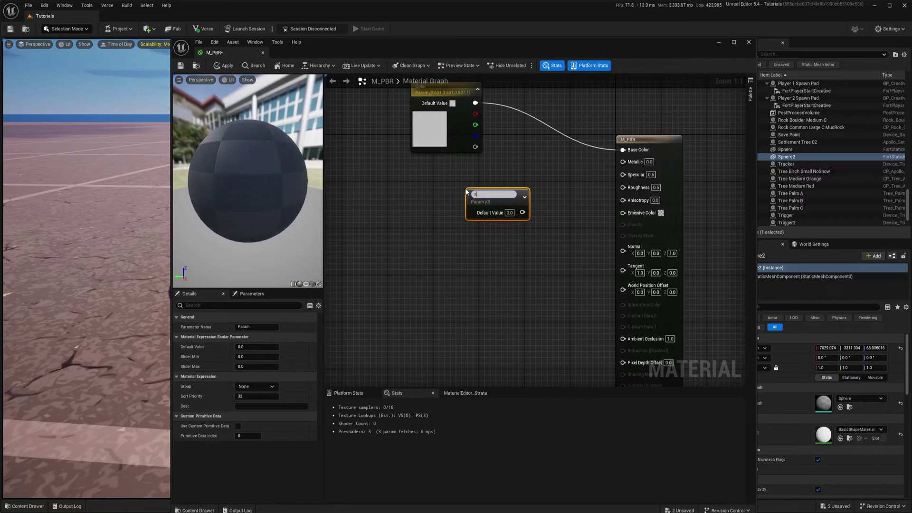
{"action": "type", "text": "sss"}
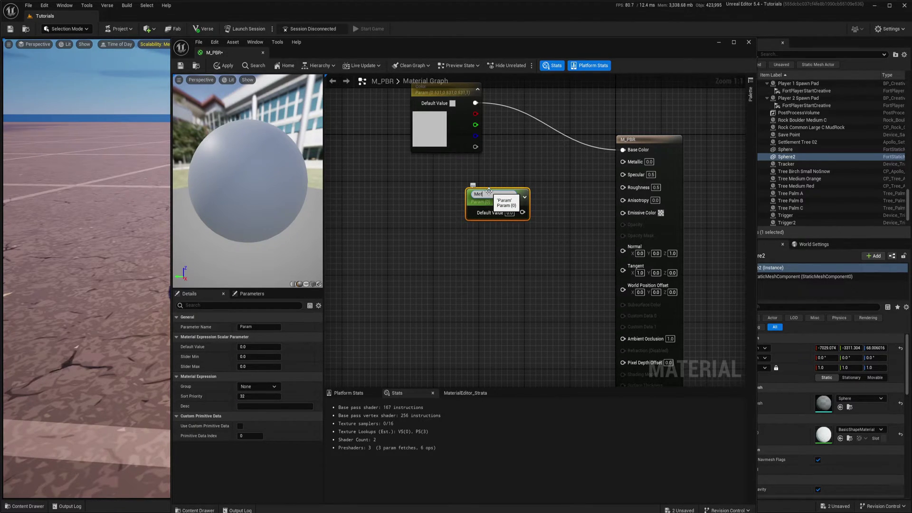
{"action": "key", "text": "Return"}
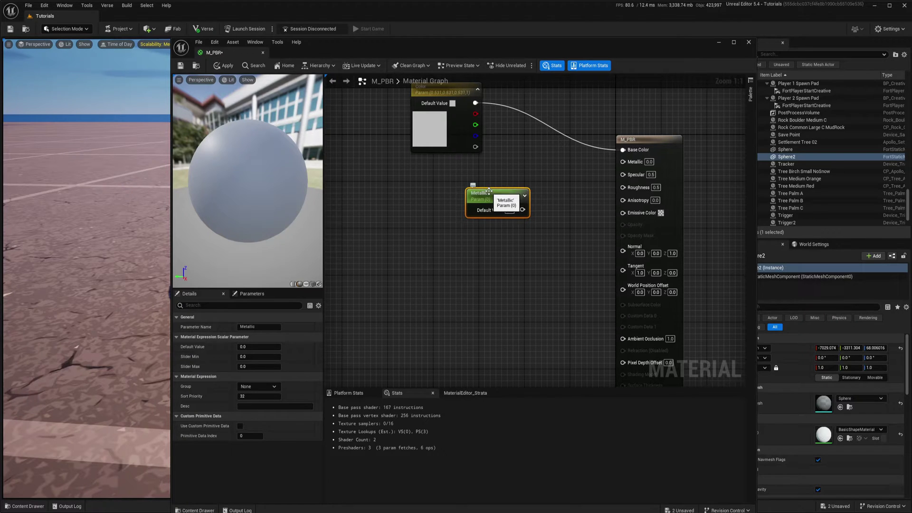
{"action": "left_click_drag", "start_coordinate": [492, 196], "coordinate": [495, 184]}
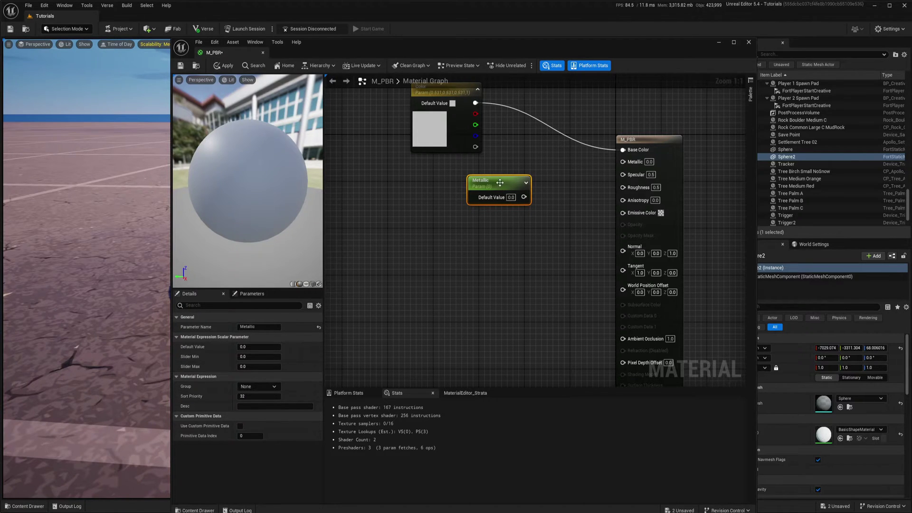
Set the Metallic parameter's slider maximum and default value to 1, and connect it to the material's Metallic input.
{"action": "left_click", "coordinate": [266, 366]}
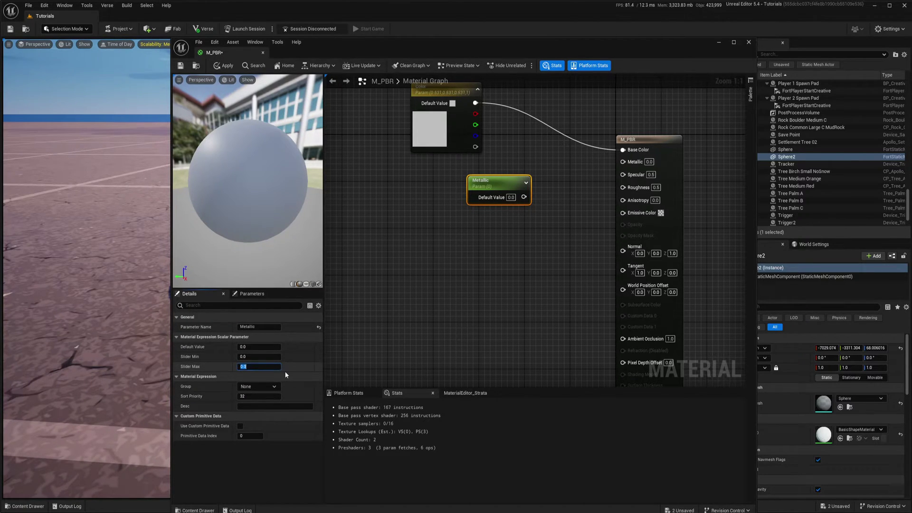
{"action": "type", "text": "1"}
{"action": "key", "text": "Return"}
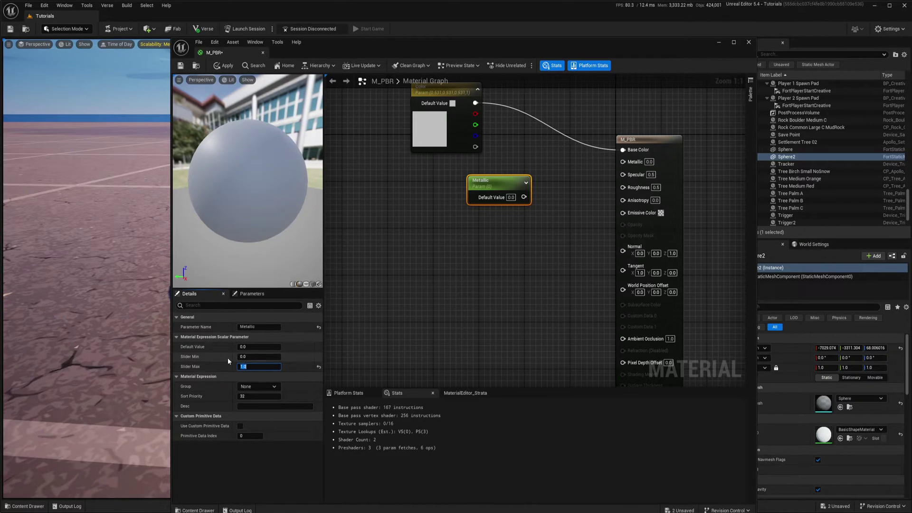
{"action": "left_click", "coordinate": [259, 347]}
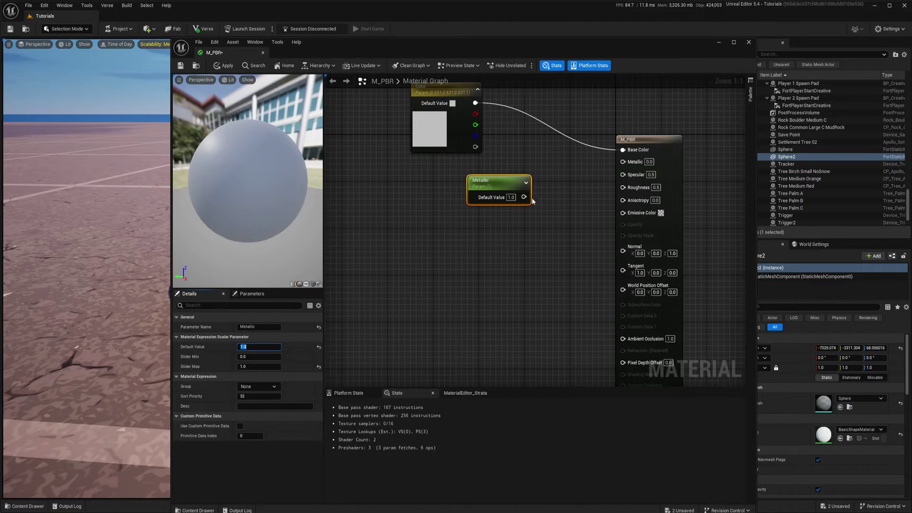
{"action": "left_click", "coordinate": [510, 181]}
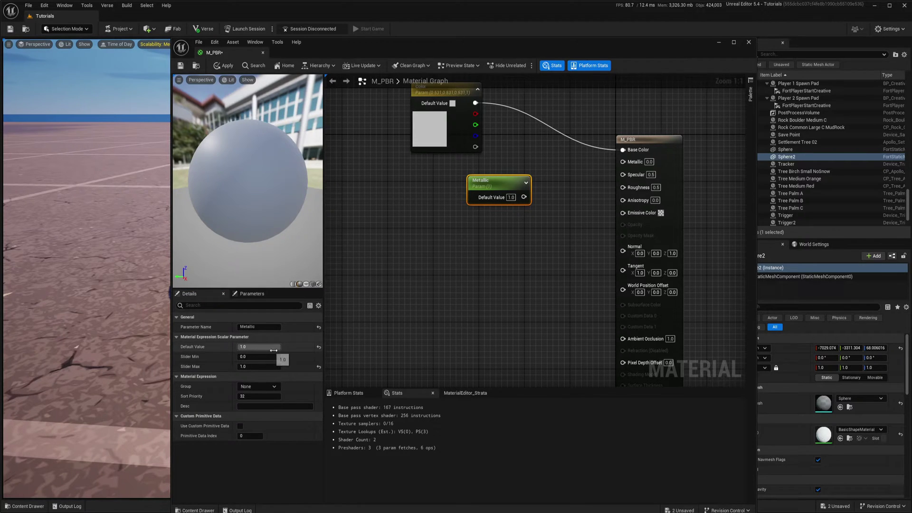
{"action": "mouse_move", "coordinate": [270, 346]}
{"action": "left_mouse_down"}
{"action": "mouse_move", "coordinate": [256, 347]}
{"action": "mouse_move", "coordinate": [281, 346]}
{"action": "left_mouse_up"}
{"action": "left_click_drag", "start_coordinate": [524, 197], "coordinate": [626, 165]}
{"action": "left_click_drag", "start_coordinate": [503, 185], "coordinate": [514, 168]}
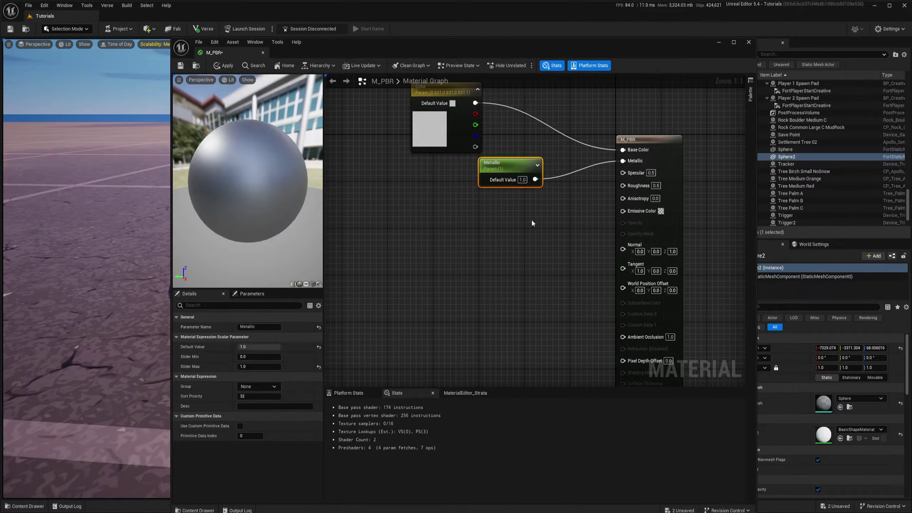
Add a scalar parameter named Specular below the Metallic node.
{"action": "left_click", "coordinate": [491, 205]}
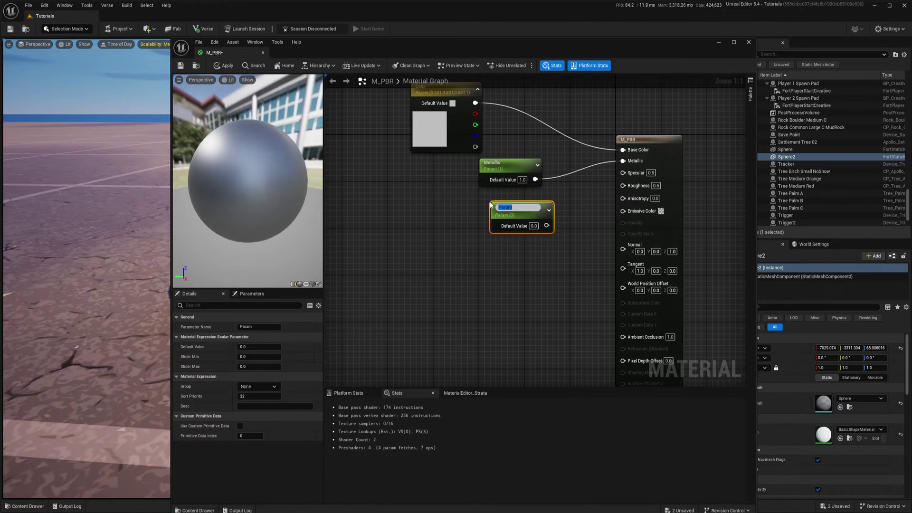
{"action": "type", "text": "Specula"}
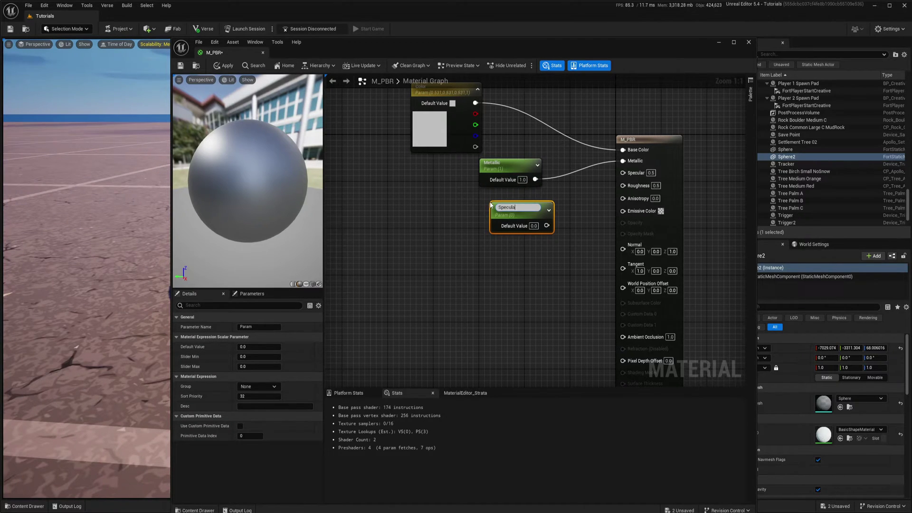
{"action": "type", "text": "r"}
{"action": "key", "text": "Return"}
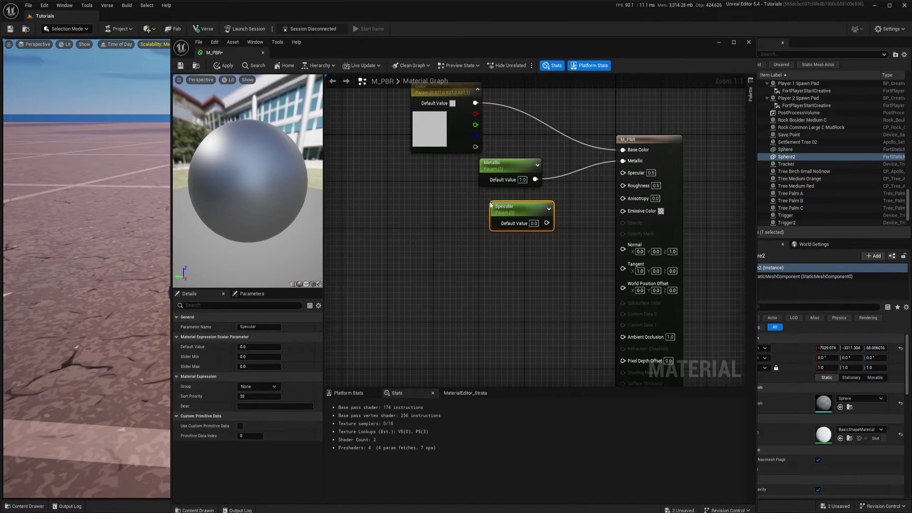
Set the Specular parameter's slider maximum to 1 and default to 0.5, and connect it to the material's Specular input.
{"action": "left_click", "coordinate": [249, 366]}
{"action": "type", "text": "1"}
{"action": "left_click", "coordinate": [251, 347]}
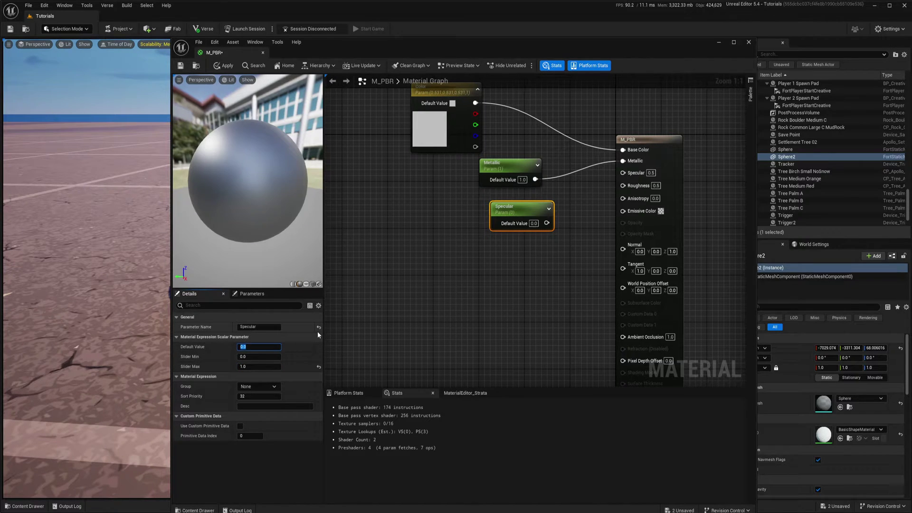
{"action": "type", "text": "0.5"}
{"action": "key", "text": "Return"}
{"action": "left_click_drag", "start_coordinate": [547, 223], "coordinate": [622, 172]}
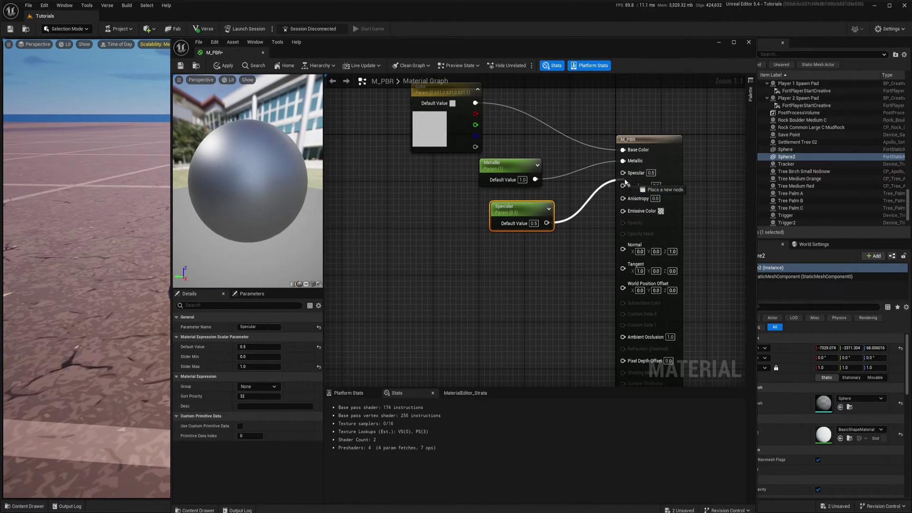
{"action": "left_click_drag", "start_coordinate": [530, 210], "coordinate": [518, 197]}
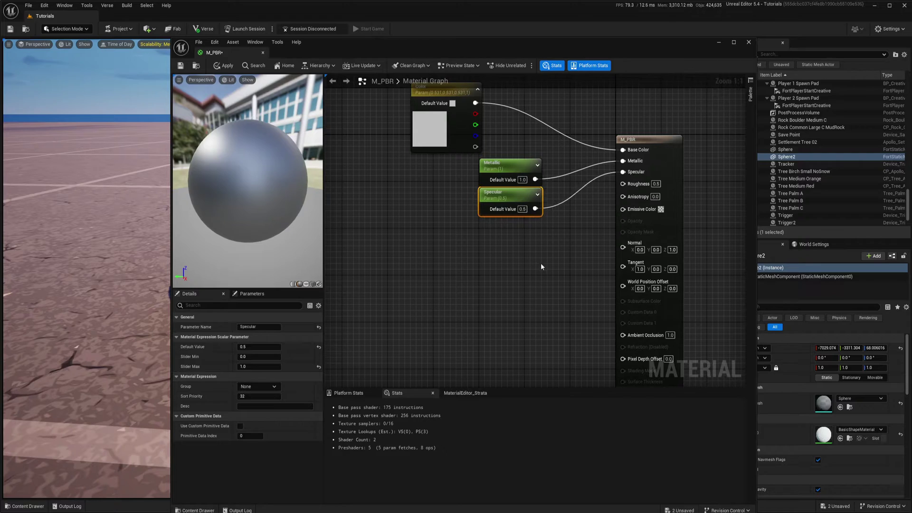
Add a scalar parameter named Roughness below the Specular node.
{"action": "left_click", "coordinate": [505, 238]}
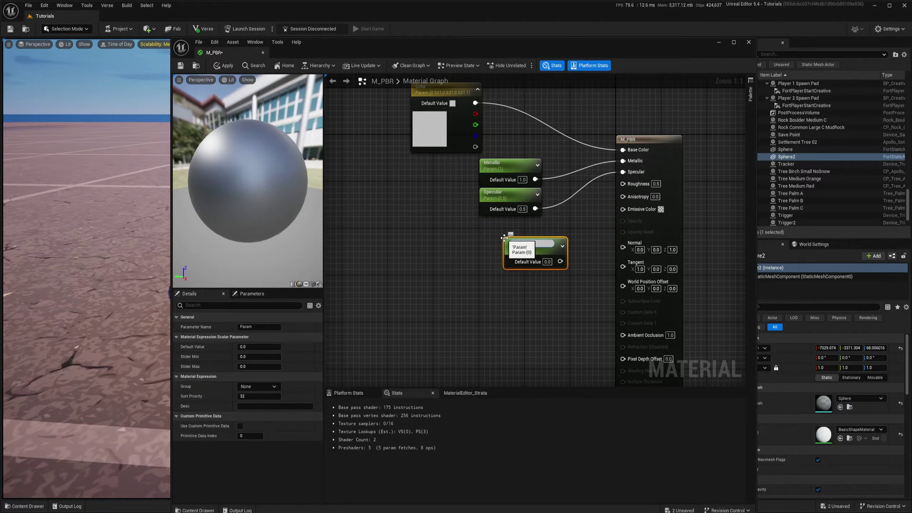
{"action": "type", "text": "Roughness"}
{"action": "key", "text": "Return"}
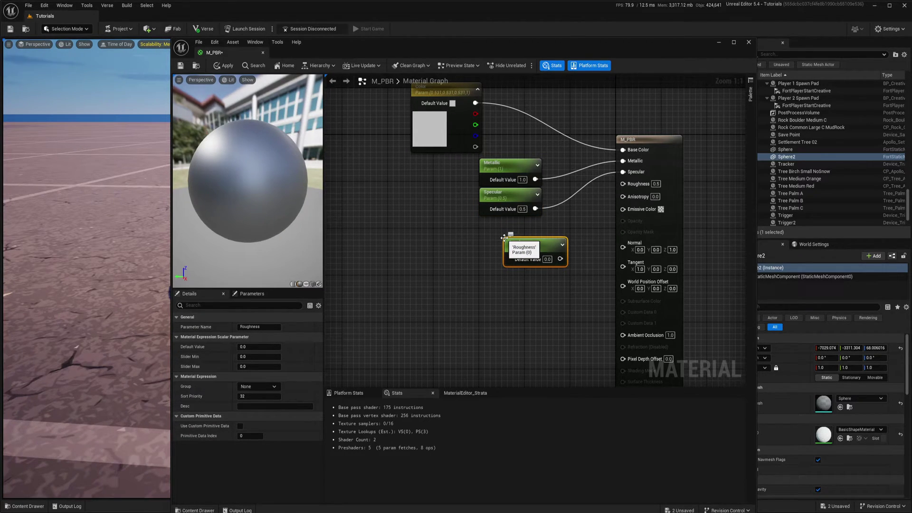
Set the Roughness parameter's slider maximum to 1 and default to 0.15, and connect it to the material's Roughness input.
{"action": "left_click", "coordinate": [260, 366]}
{"action": "type", "text": "1"}
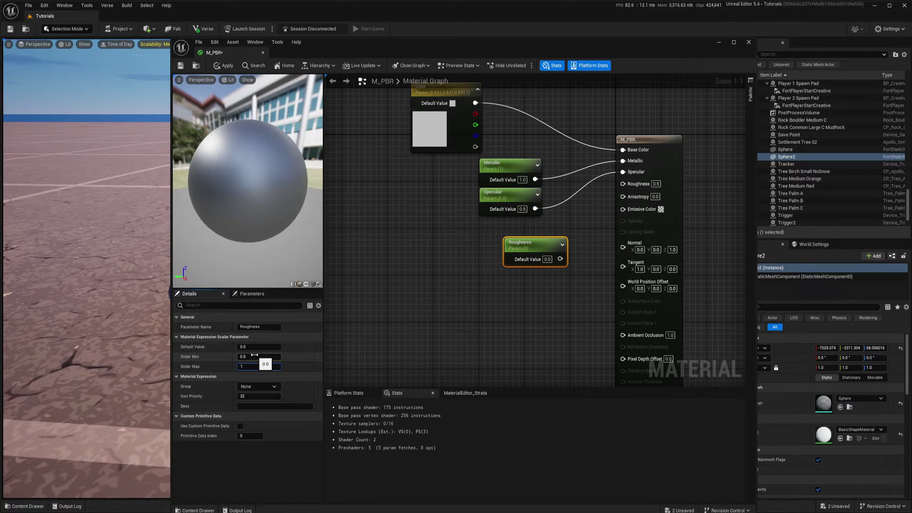
{"action": "left_click", "coordinate": [264, 347]}
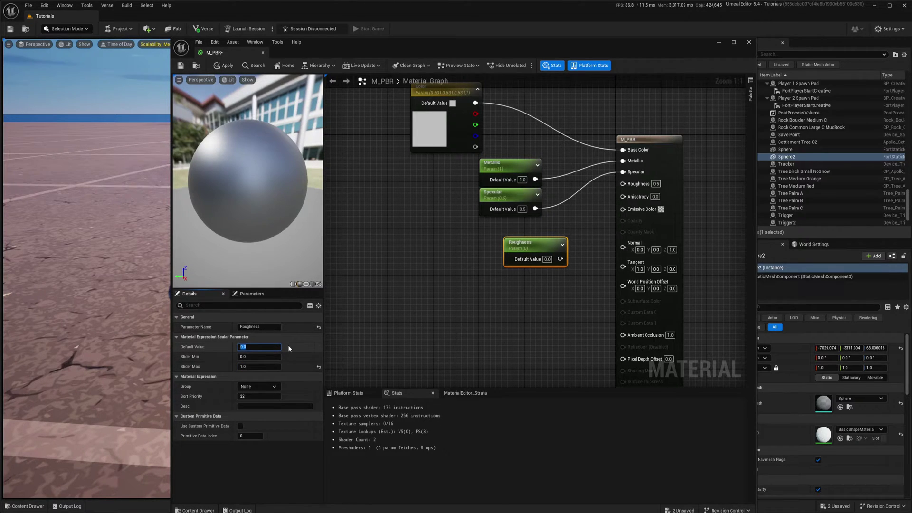
{"action": "type", "text": "0.15"}
{"action": "key", "text": "Return"}
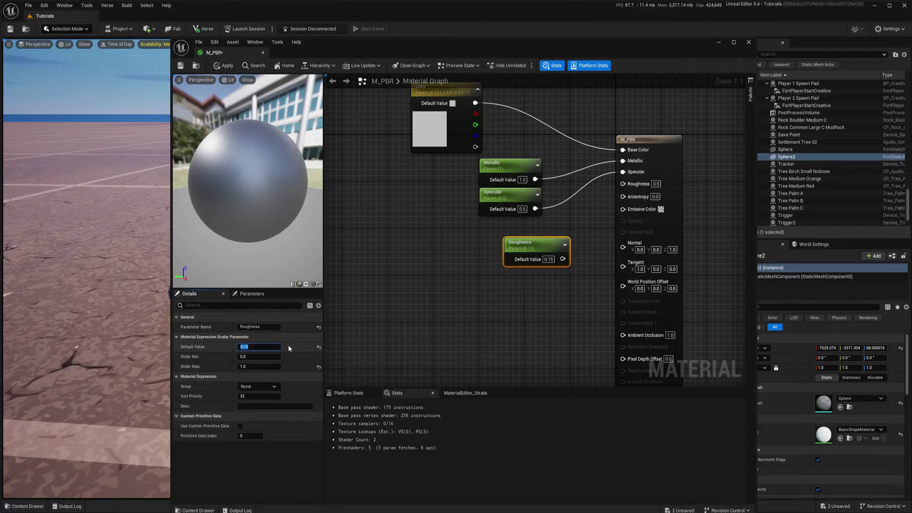
{"action": "left_click_drag", "start_coordinate": [562, 259], "coordinate": [622, 184]}
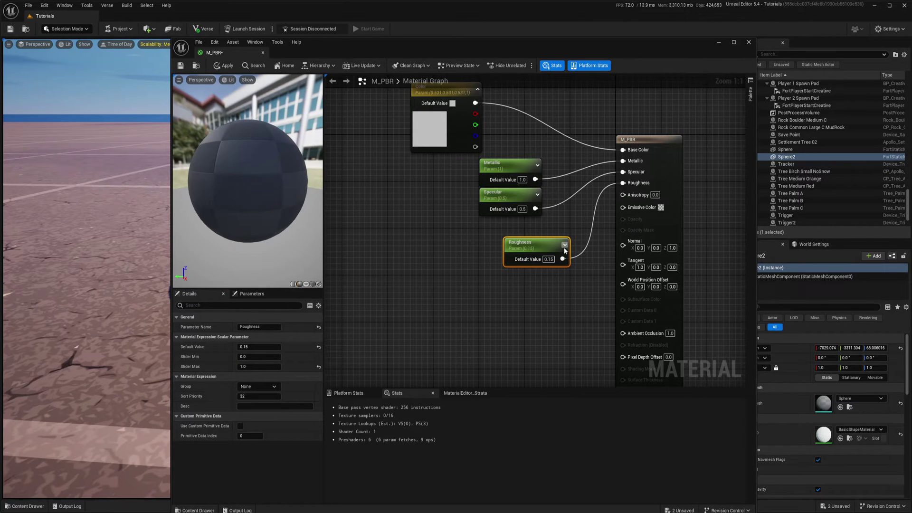
Move the Roughness node directly beneath the Specular node and save the material.
{"action": "left_click_drag", "start_coordinate": [551, 252], "coordinate": [521, 236]}
{"action": "right_click_drag", "start_coordinate": [577, 253], "coordinate": [571, 236]}
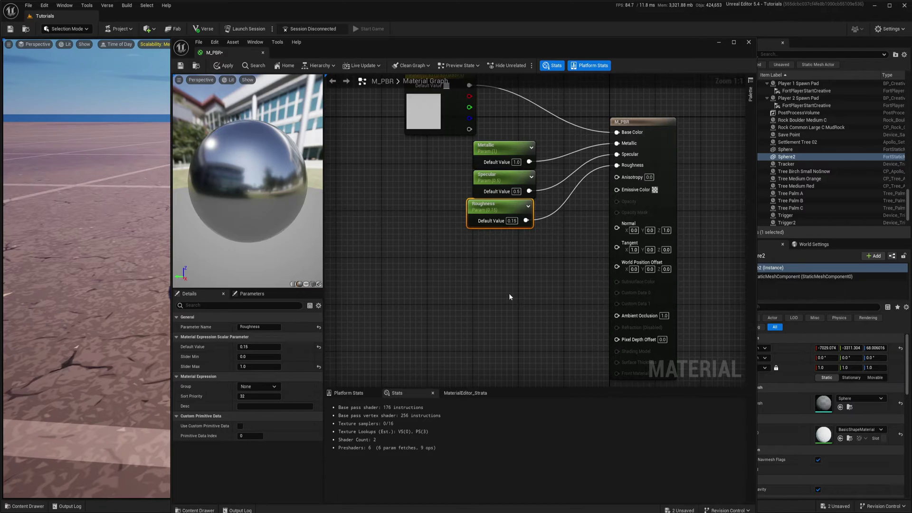
{"action": "right_click_drag", "start_coordinate": [508, 293], "coordinate": [539, 284]}
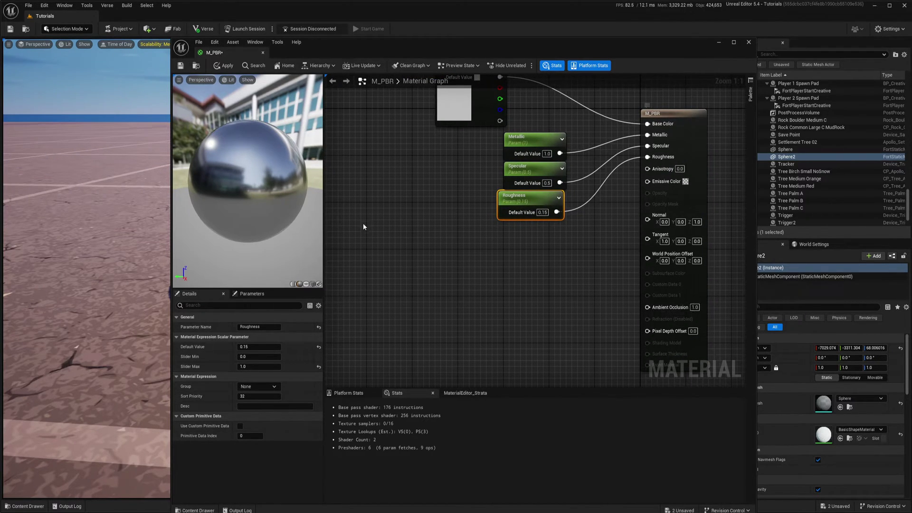
{"action": "right_click_drag", "start_coordinate": [387, 220], "coordinate": [367, 216]}
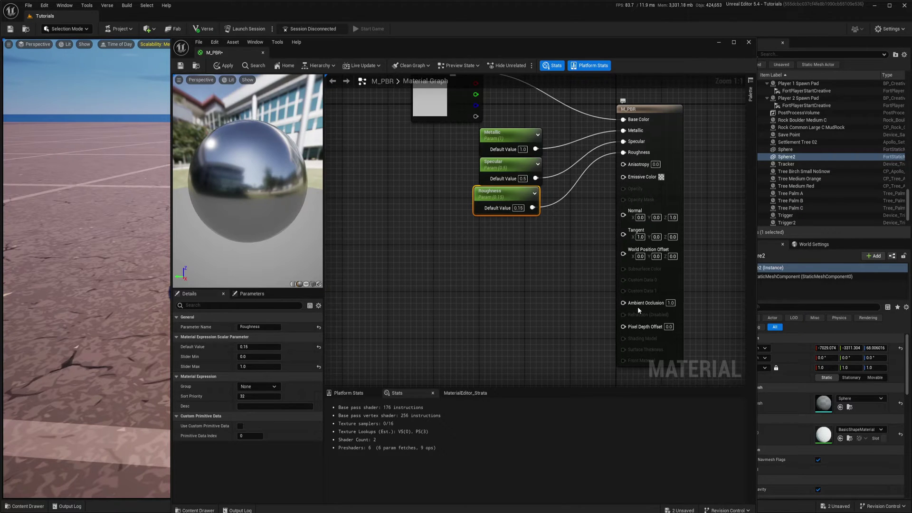
{"action": "right_click_drag", "start_coordinate": [536, 259], "coordinate": [538, 269]}
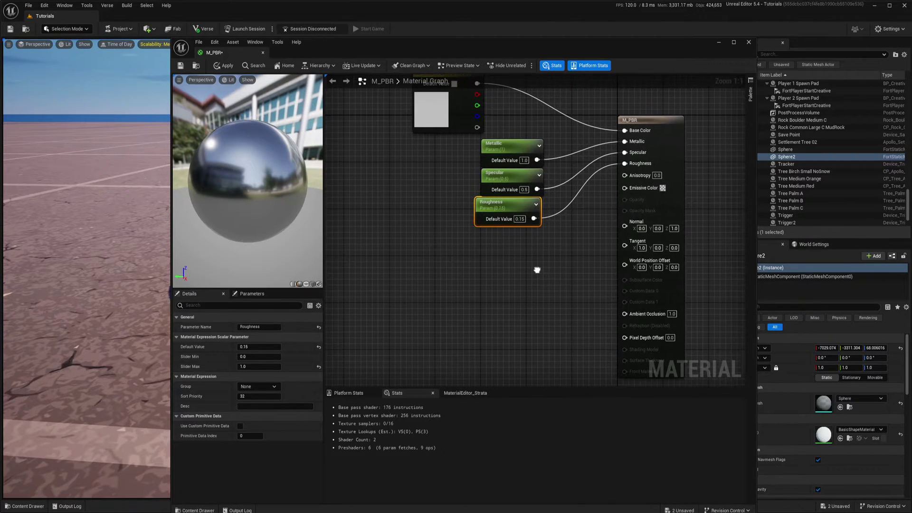
{"action": "left_click", "coordinate": [181, 67]}
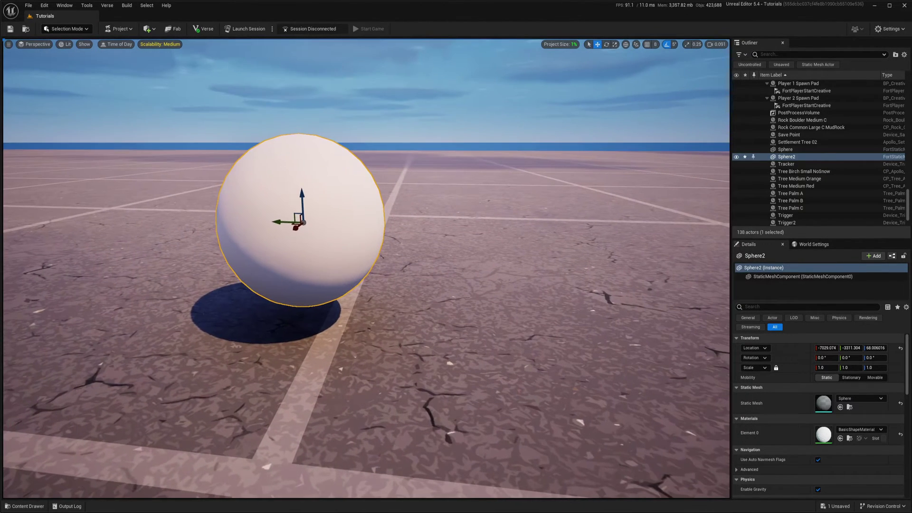
Create a material instance from M_PBR in the Materials folder and name it MI_Metal_Red.
{"action": "right_click_drag", "start_coordinate": [377, 318], "coordinate": [397, 317]}
{"action": "key", "text": "ctrl+space"}
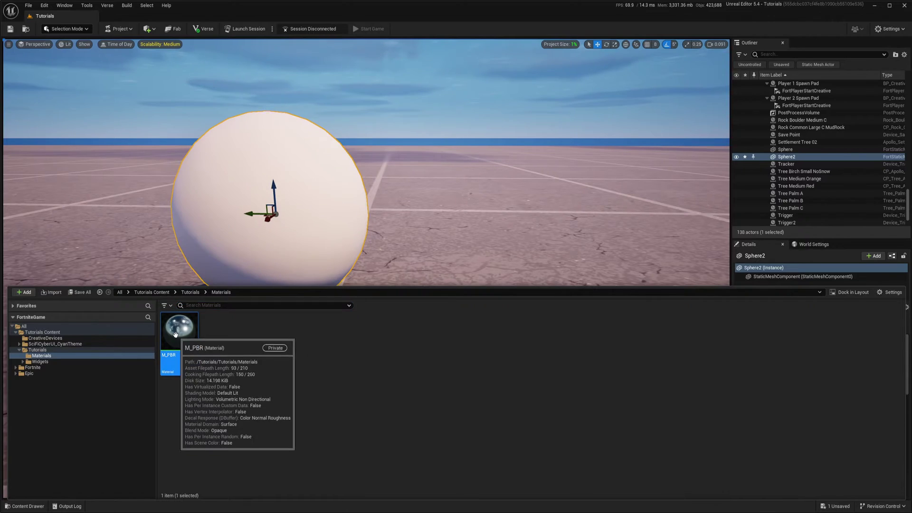
{"action": "right_click", "coordinate": [176, 335]}
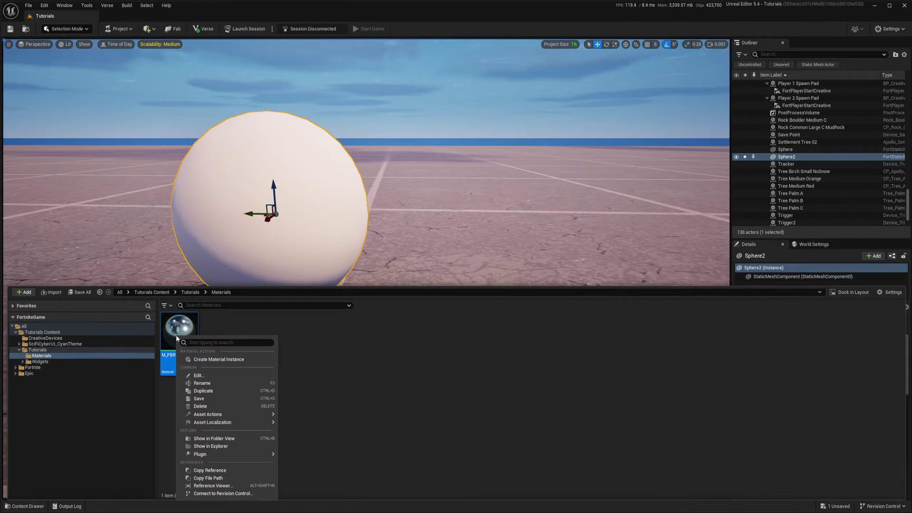
{"action": "left_click", "coordinate": [219, 360]}
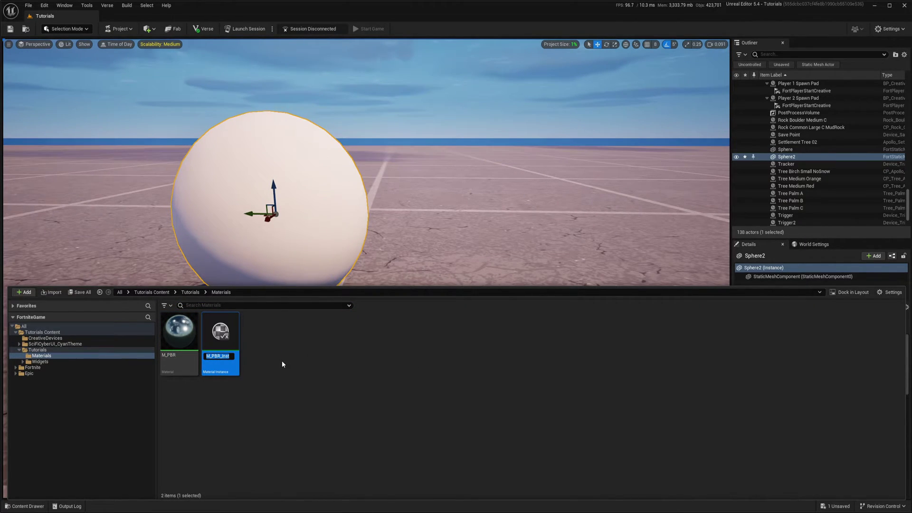
{"action": "type", "text": "MI"}
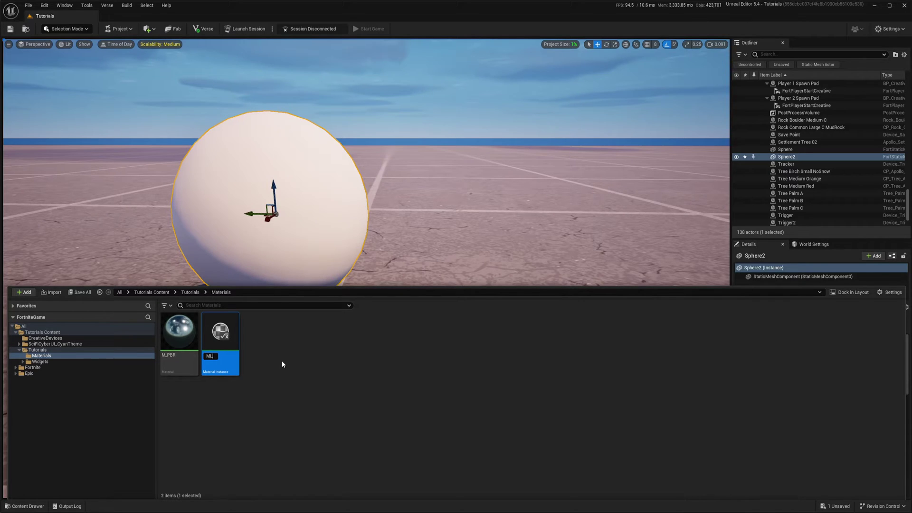
{"action": "type", "text": "_Metal_"}
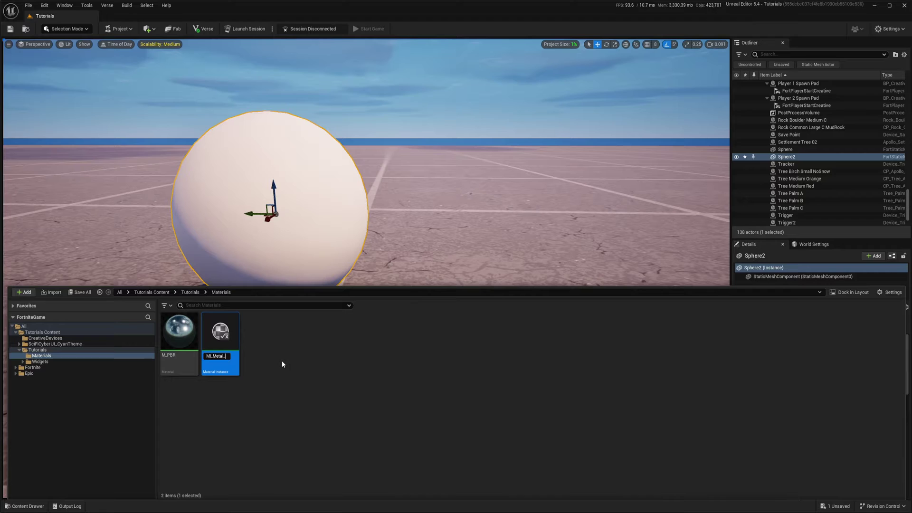
{"action": "type", "text": "Red"}
{"action": "key", "text": "Return"}
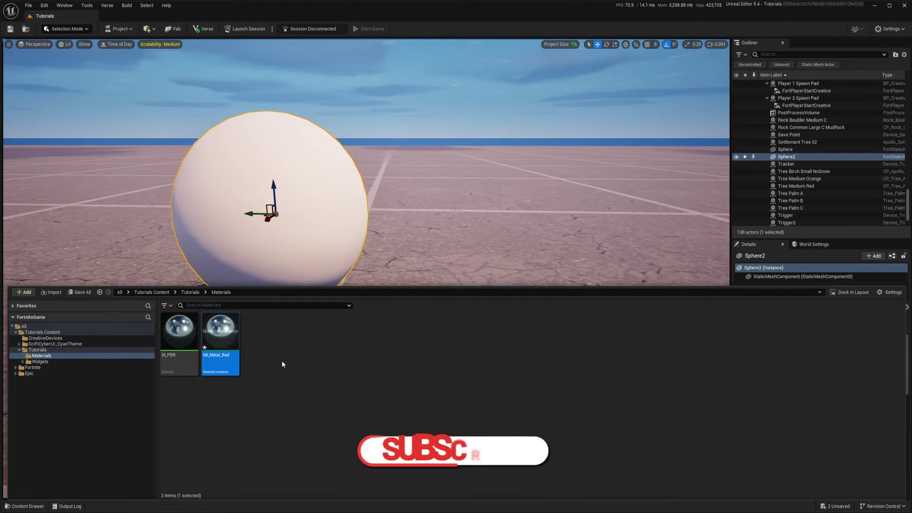
Apply MI_Metal_Red to the sphere in the level, and open the instance in a narrowed editor window beside the sphere.
{"action": "left_click_drag", "start_coordinate": [235, 367], "coordinate": [333, 209]}
{"action": "right_click_drag", "start_coordinate": [332, 209], "coordinate": [320, 184]}
{"action": "key", "text": "ctrl+space"}
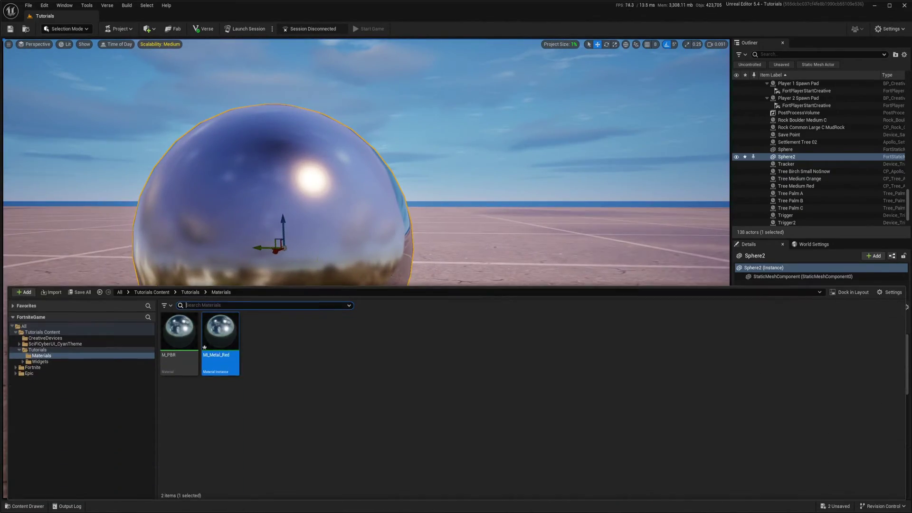
{"action": "double_click", "coordinate": [224, 332]}
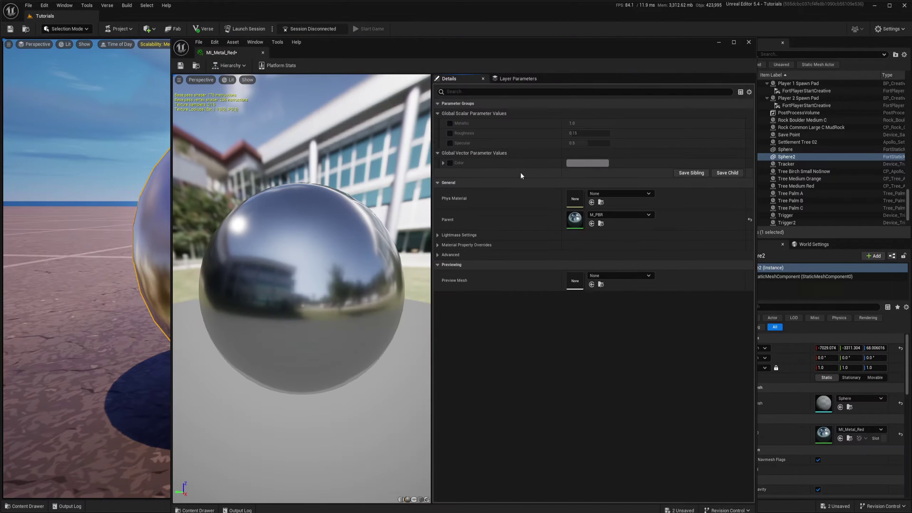
{"action": "left_click_drag", "start_coordinate": [473, 38], "coordinate": [599, 38]}
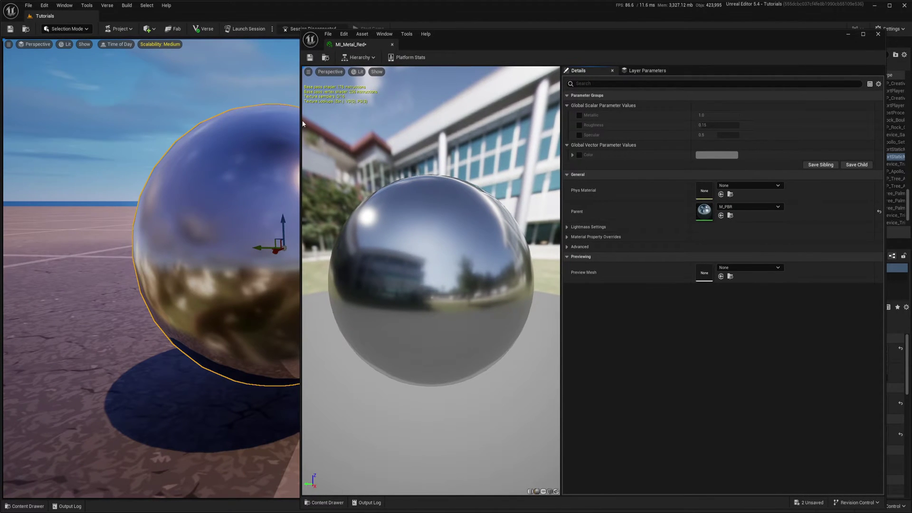
{"action": "left_click_drag", "start_coordinate": [301, 120], "coordinate": [515, 120]}
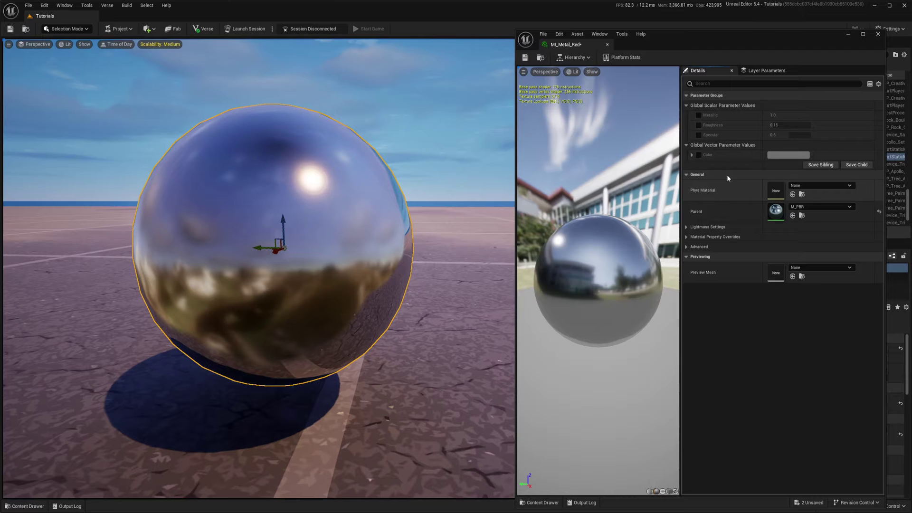
Enable the instance's Color override and set it to red with R 0.546875, G 0.01582 and B 0.0.
{"action": "left_click", "coordinate": [699, 155]}
{"action": "left_click", "coordinate": [789, 155]}
{"action": "mouse_move", "coordinate": [843, 216]}
{"action": "left_mouse_down"}
{"action": "mouse_move", "coordinate": [877, 226]}
{"action": "mouse_move", "coordinate": [879, 204]}
{"action": "mouse_move", "coordinate": [886, 222]}
{"action": "left_mouse_up"}
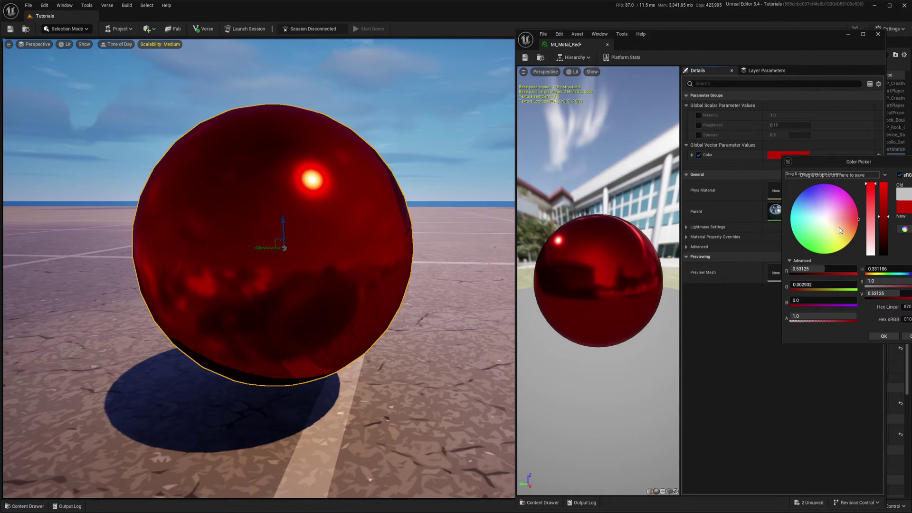
{"action": "left_click_drag", "start_coordinate": [861, 162], "coordinate": [800, 161]}
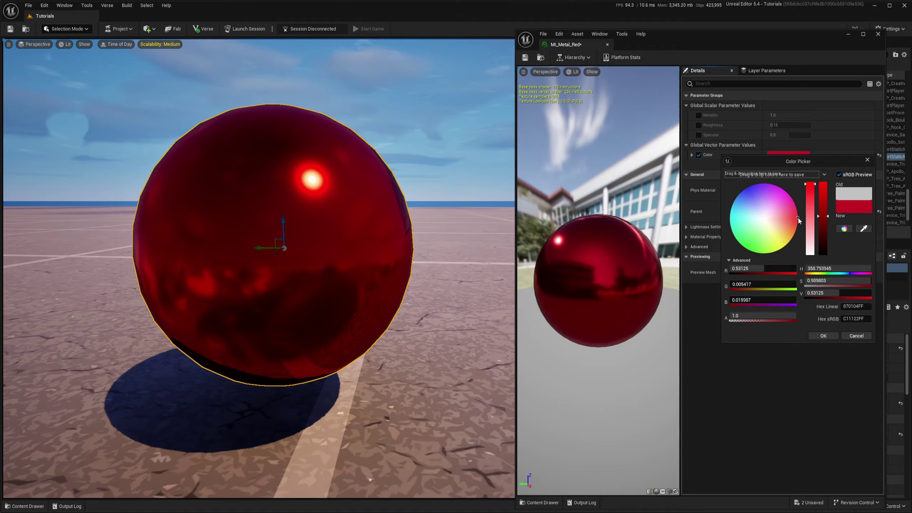
{"action": "left_click_drag", "start_coordinate": [799, 218], "coordinate": [799, 218]}
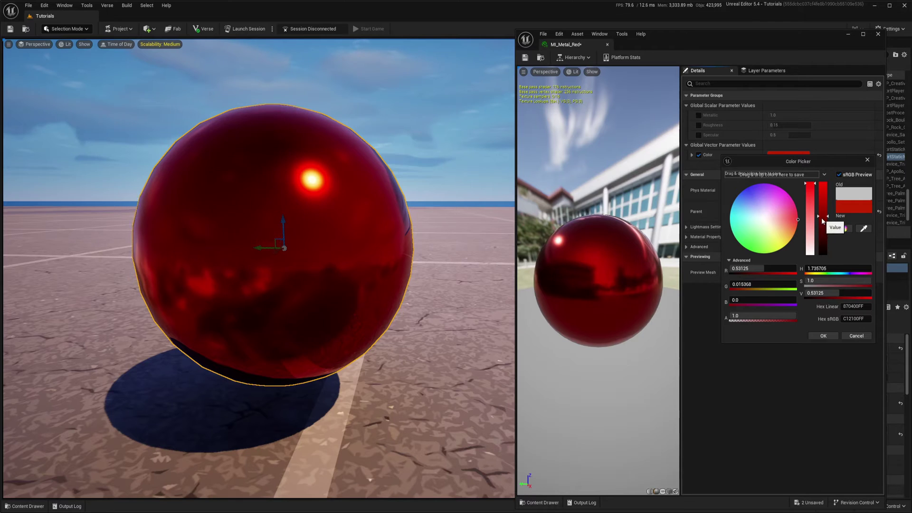
{"action": "mouse_move", "coordinate": [826, 220]}
{"action": "left_mouse_down"}
{"action": "mouse_move", "coordinate": [821, 168]}
{"action": "mouse_move", "coordinate": [827, 256]}
{"action": "mouse_move", "coordinate": [830, 214]}
{"action": "left_mouse_up"}
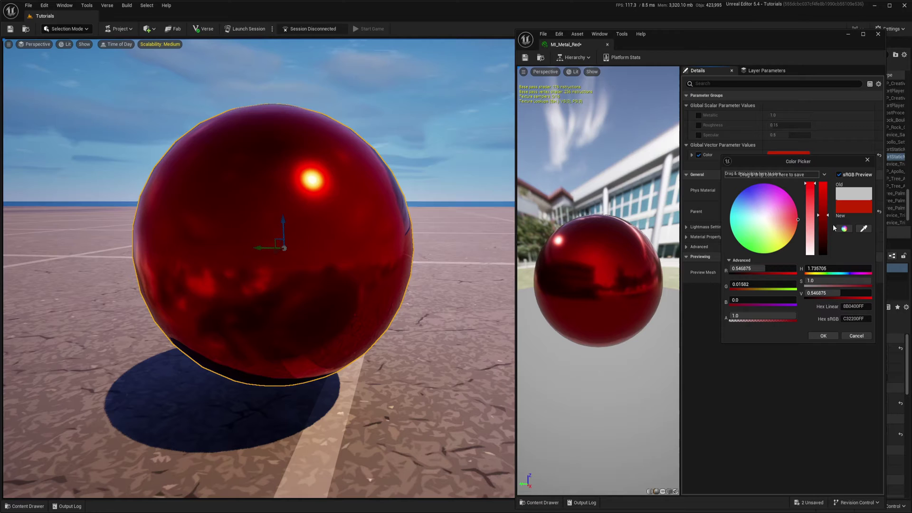
{"action": "left_click", "coordinate": [824, 337]}
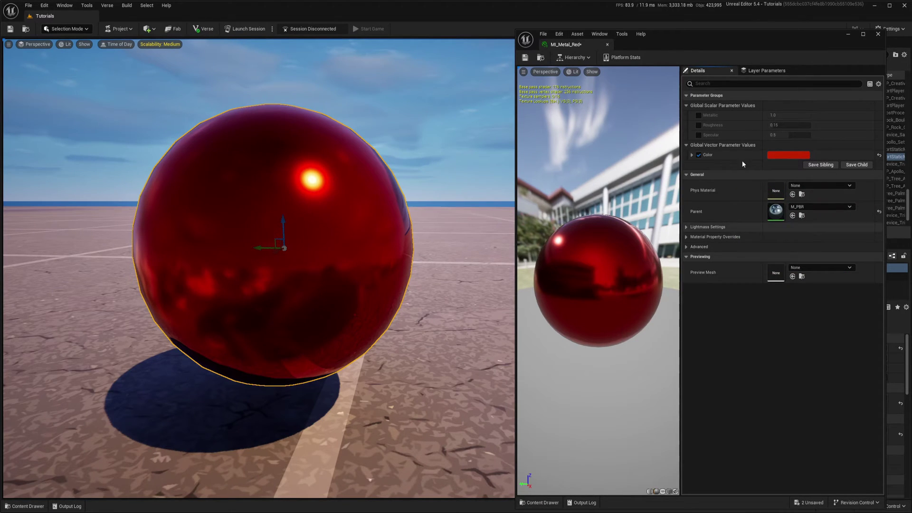
Enable the Metallic override, try lower values, and leave it at 1.0.
{"action": "left_click", "coordinate": [698, 116]}
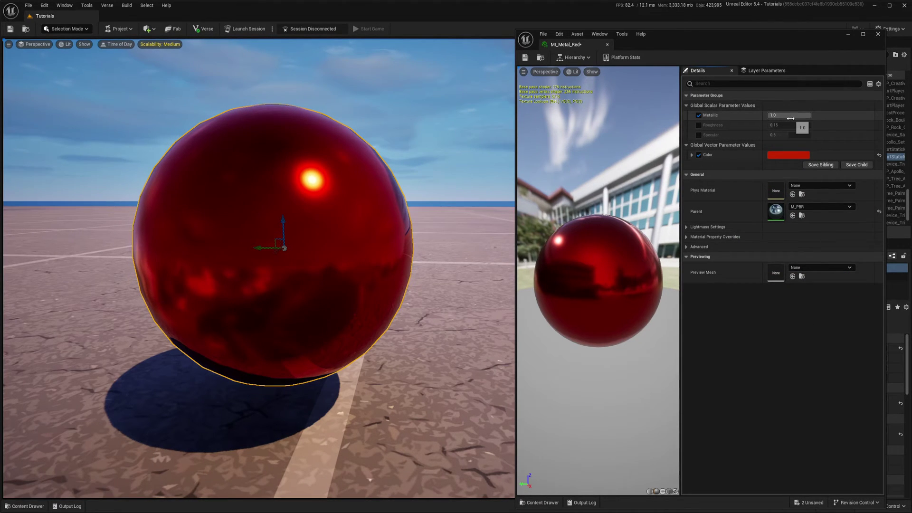
{"action": "mouse_move", "coordinate": [808, 116]}
{"action": "left_mouse_down"}
{"action": "mouse_move", "coordinate": [789, 116]}
{"action": "mouse_move", "coordinate": [811, 115]}
{"action": "mouse_move", "coordinate": [798, 113]}
{"action": "left_mouse_up"}
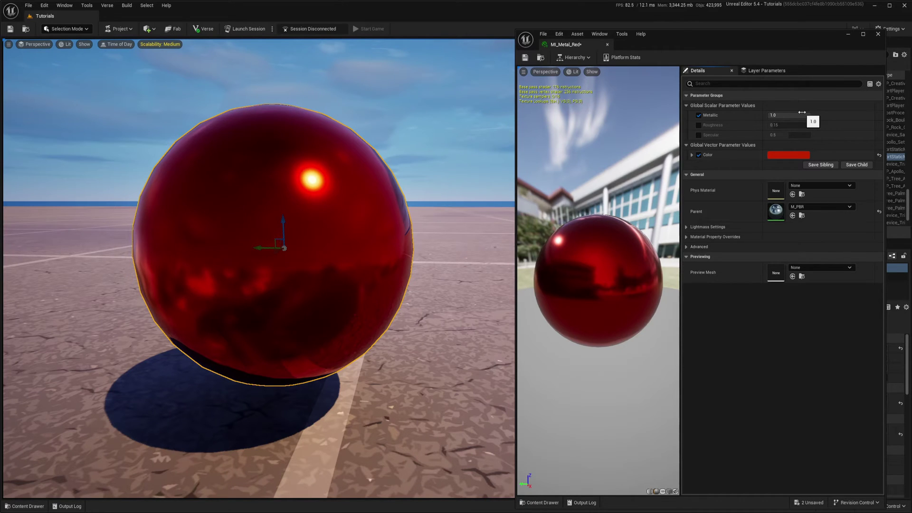
{"action": "mouse_move", "coordinate": [798, 114]}
{"action": "left_mouse_down"}
{"action": "mouse_move", "coordinate": [810, 115]}
{"action": "mouse_move", "coordinate": [784, 116]}
{"action": "mouse_move", "coordinate": [811, 116]}
{"action": "left_mouse_up"}
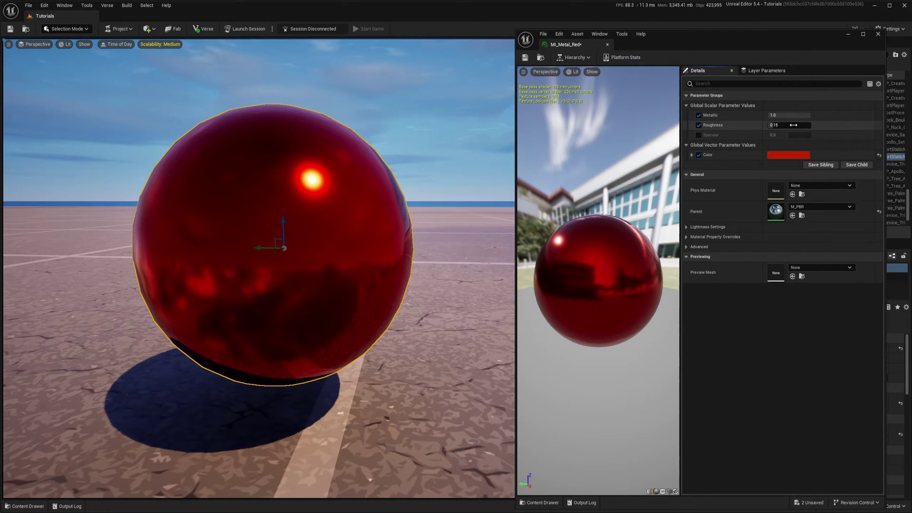
Override the instance's Roughness with 0.0 and inspect the sphere's reflections up close in the level.
{"action": "left_click_drag", "start_coordinate": [795, 125], "coordinate": [777, 125]}
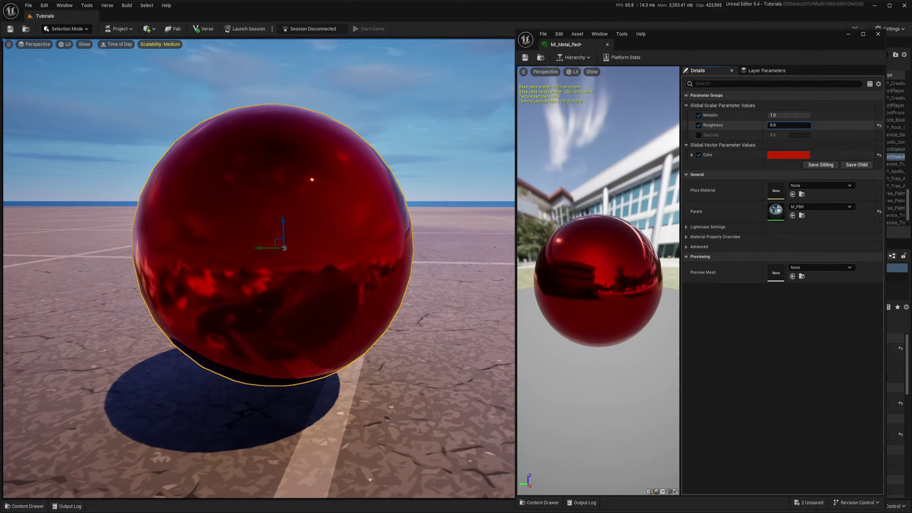
{"action": "key", "text": "a"}
{"action": "right_click_drag", "start_coordinate": [333, 188], "coordinate": [282, 183]}
{"action": "key", "text": "w"}
{"action": "key", "text": "s"}
{"action": "key", "text": "w"}
{"action": "key", "text": "s"}
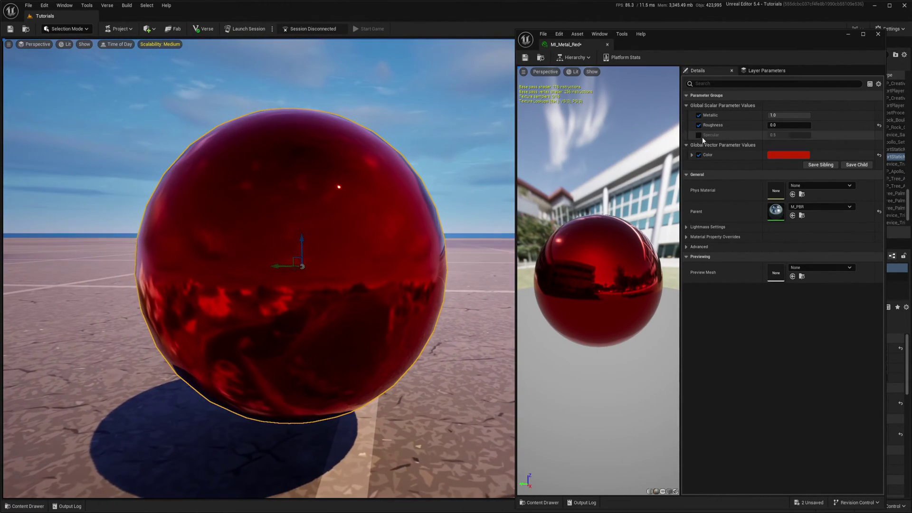
Try different Specular override values on the instance and turn the override back off.
{"action": "left_click_drag", "start_coordinate": [783, 135], "coordinate": [793, 134]}
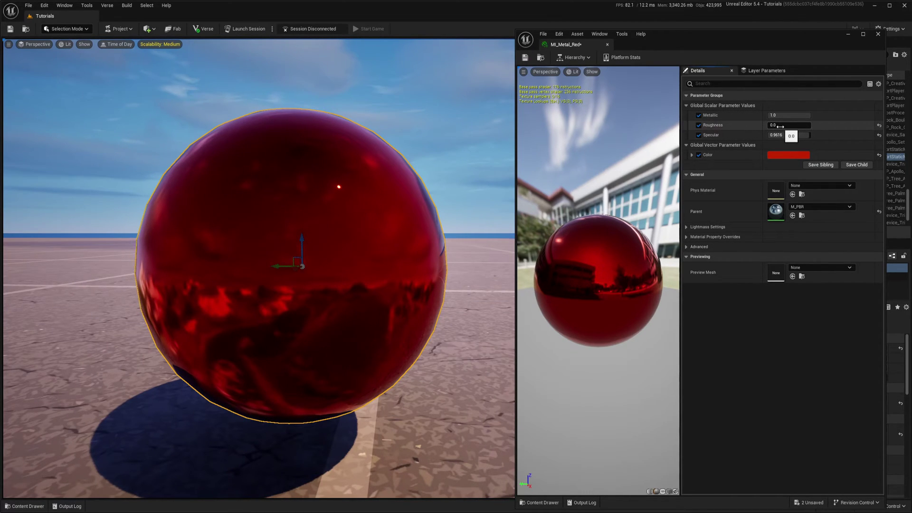
{"action": "left_click_drag", "start_coordinate": [800, 135], "coordinate": [793, 135]}
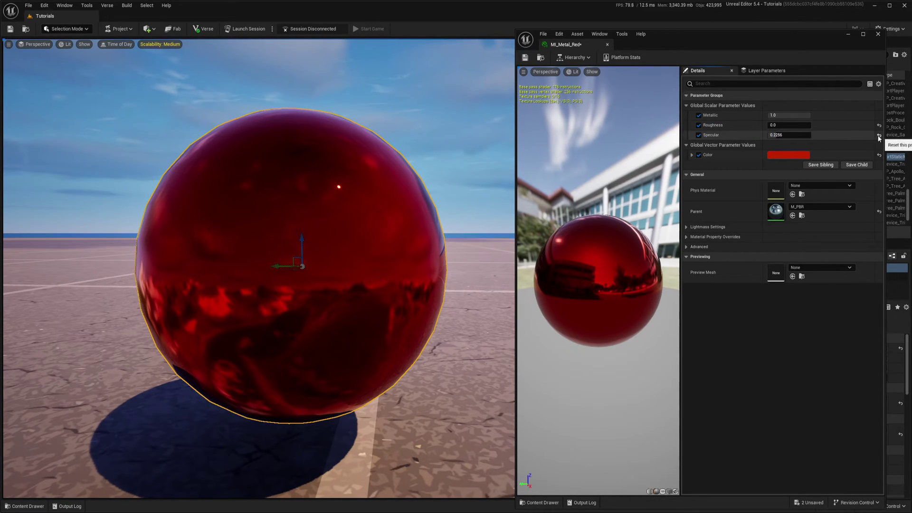
{"action": "left_click", "coordinate": [699, 135]}
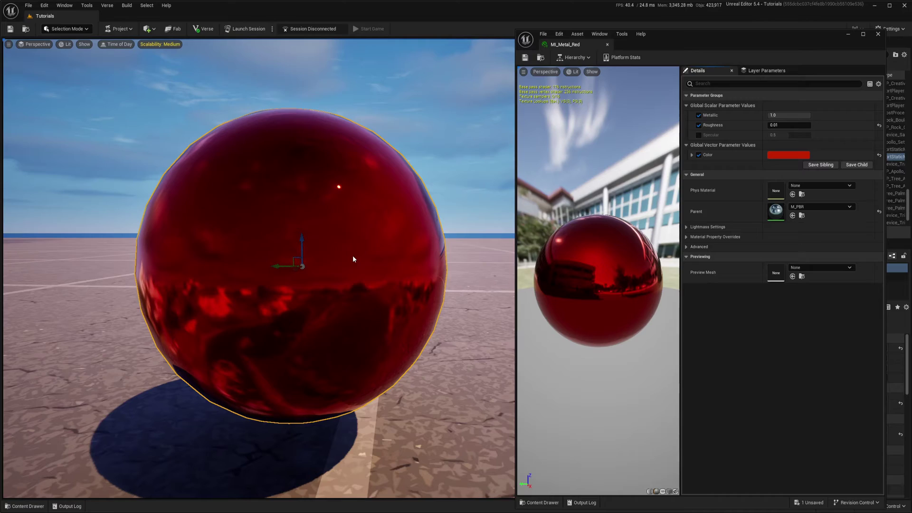
Examine the sphere's red metal finish in the level from several distances and angles.
{"action": "key", "text": "d"}
{"action": "right_click_drag", "start_coordinate": [358, 231], "coordinate": [342, 257]}
{"action": "key", "text": "a"}
{"action": "key", "text": "w"}
{"action": "key", "text": "s"}
{"action": "key", "text": "a"}
{"action": "key", "text": "d"}
{"action": "left_click_drag", "start_coordinate": [343, 242], "coordinate": [369, 261]}
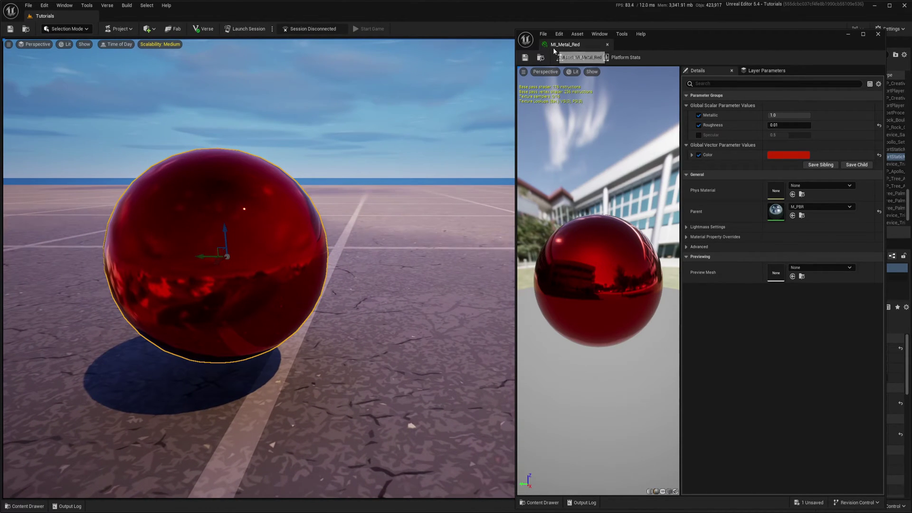
Duplicate the red metal sphere and place the copy beside the original on the ground.
{"action": "right_click_drag", "start_coordinate": [302, 211], "coordinate": [302, 250]}
{"action": "key", "text": "d"}
{"action": "key", "text": "s"}
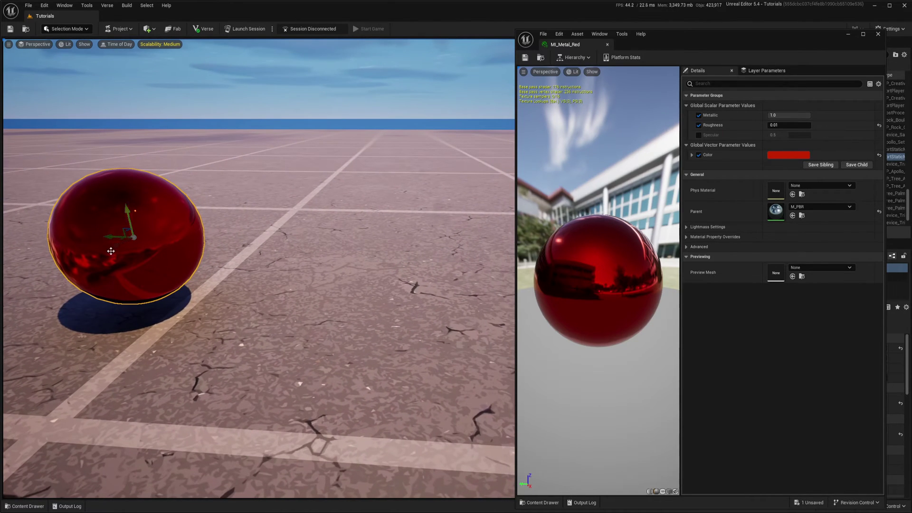
{"action": "left_click_drag", "start_coordinate": [110, 237], "coordinate": [286, 246], "text": "alt"}
{"action": "right_click_drag", "start_coordinate": [286, 246], "coordinate": [304, 252]}
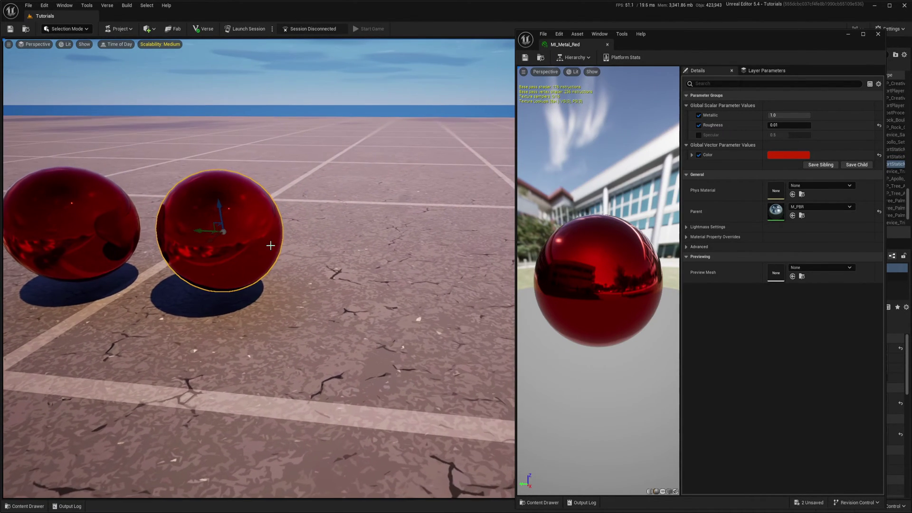
Duplicate the red metal sphere twice more, spacing the copies out to make a row of four spheres.
{"action": "left_click_drag", "start_coordinate": [209, 233], "coordinate": [360, 233], "text": "alt"}
{"action": "key", "text": "d"}
{"action": "right_click_drag", "start_coordinate": [360, 233], "coordinate": [369, 229]}
{"action": "left_click_drag", "start_coordinate": [249, 240], "coordinate": [411, 234], "text": "alt"}
{"action": "key", "text": "a"}
{"action": "right_click_drag", "start_coordinate": [412, 234], "coordinate": [413, 233]}
{"action": "key", "text": "s"}
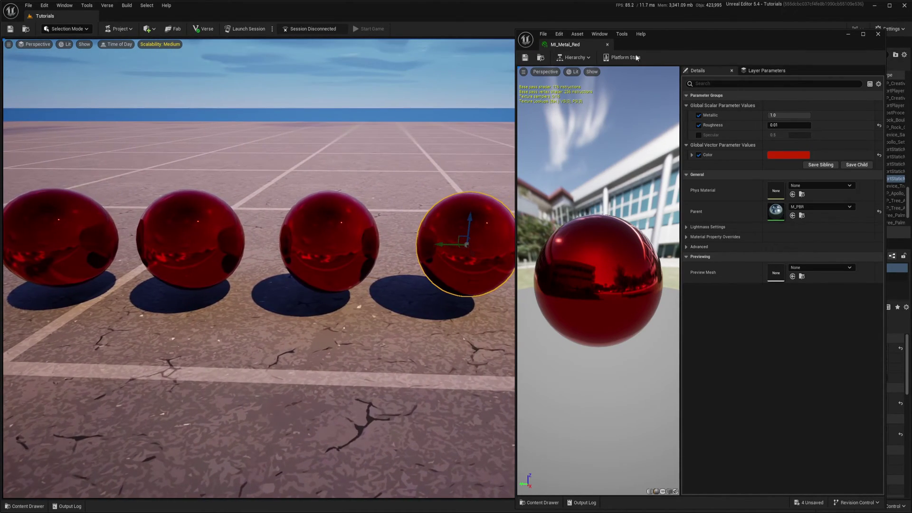
Close the MI_Metal_Red instance editor and show the assets of the Materials folder below the sphere row.
{"action": "left_click", "coordinate": [608, 45]}
{"action": "key", "text": "a"}
{"action": "key", "text": "s"}
{"action": "right_click_drag", "start_coordinate": [498, 209], "coordinate": [494, 210]}
{"action": "key", "text": "w"}
{"action": "key", "text": "ctrl+space"}
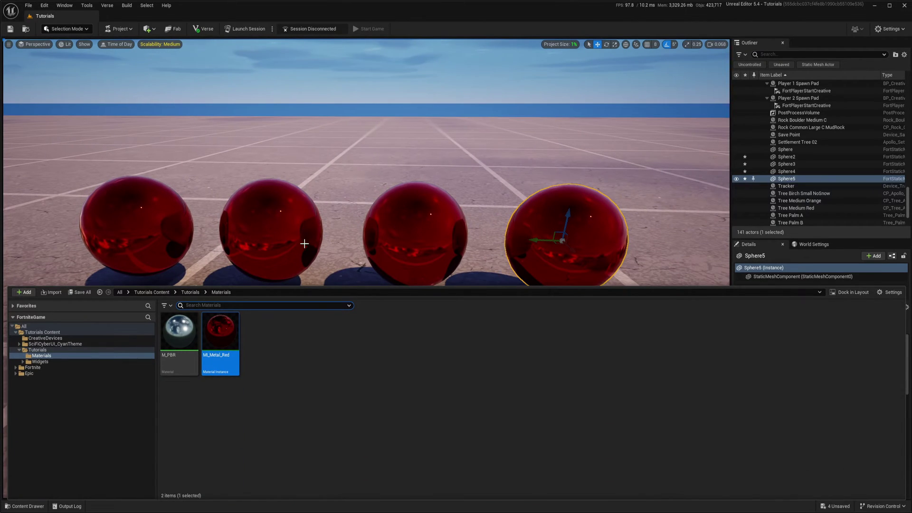
Create a child material instance from MI_Metal_Red and name it MI_Metal_Green.
{"action": "right_click", "coordinate": [169, 355]}
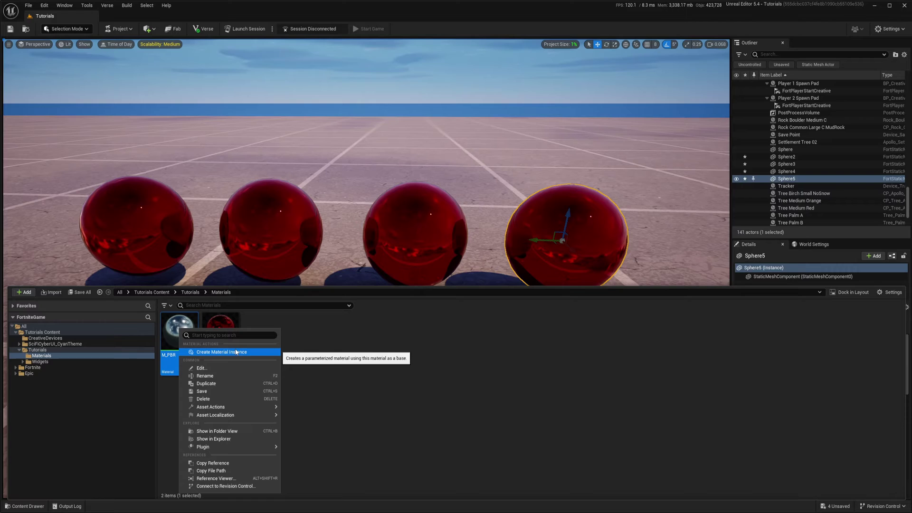
{"action": "left_click", "coordinate": [341, 338]}
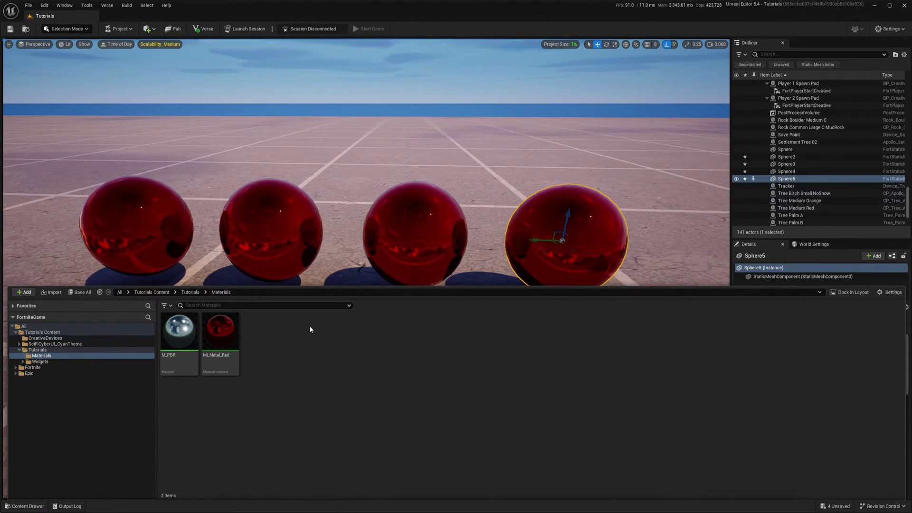
{"action": "right_click", "coordinate": [223, 340]}
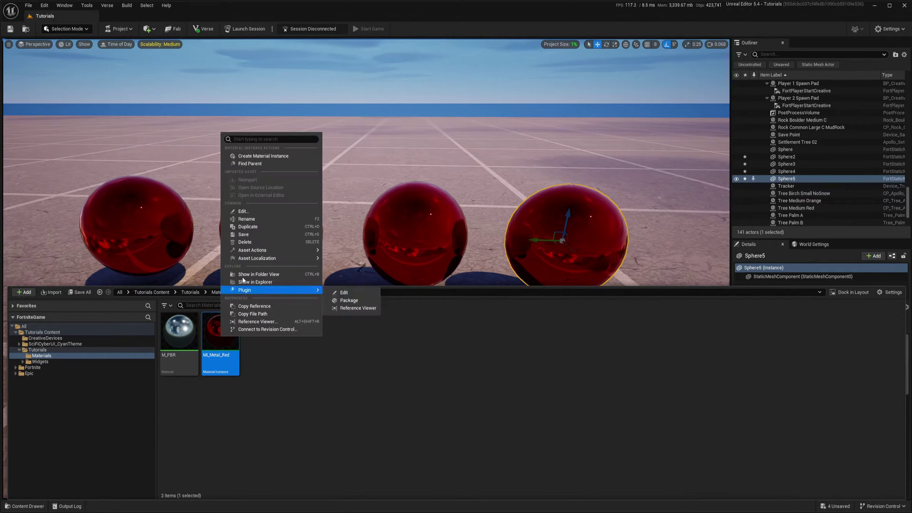
{"action": "left_click", "coordinate": [269, 157]}
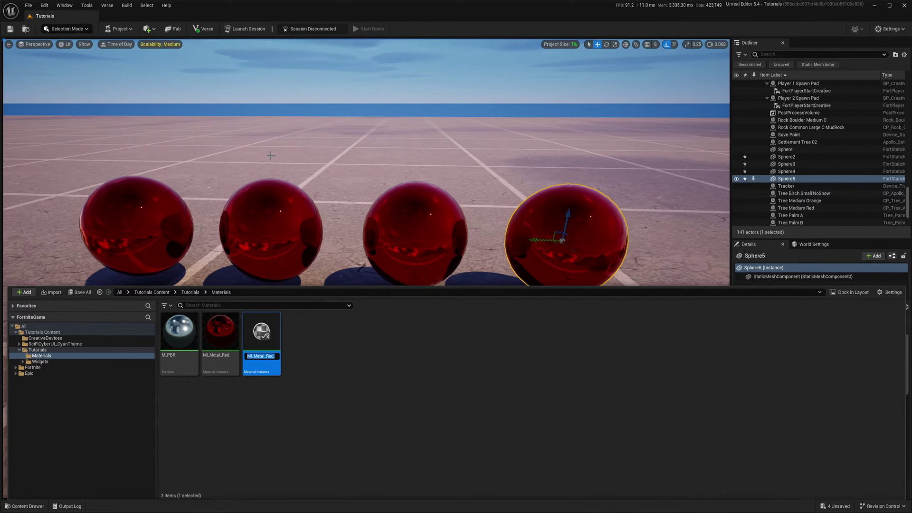
{"action": "key", "text": "Right"}
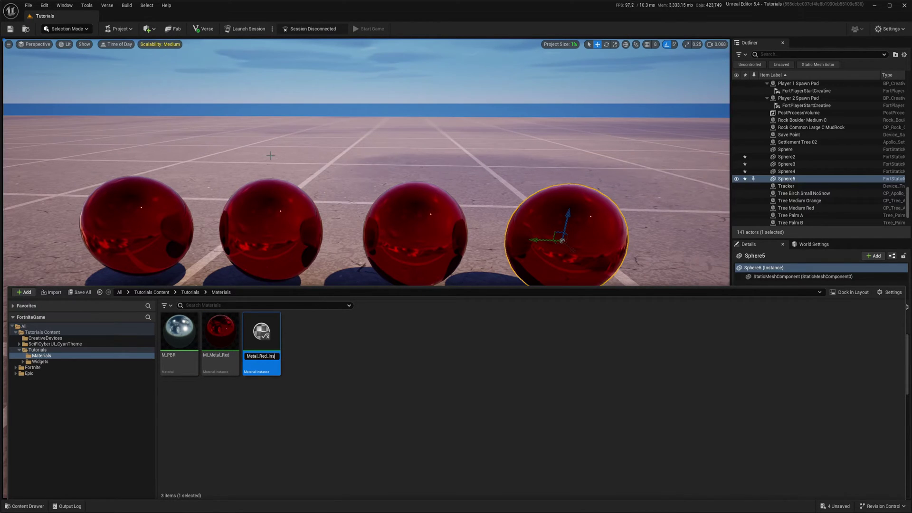
{"action": "type", "text": "G"}
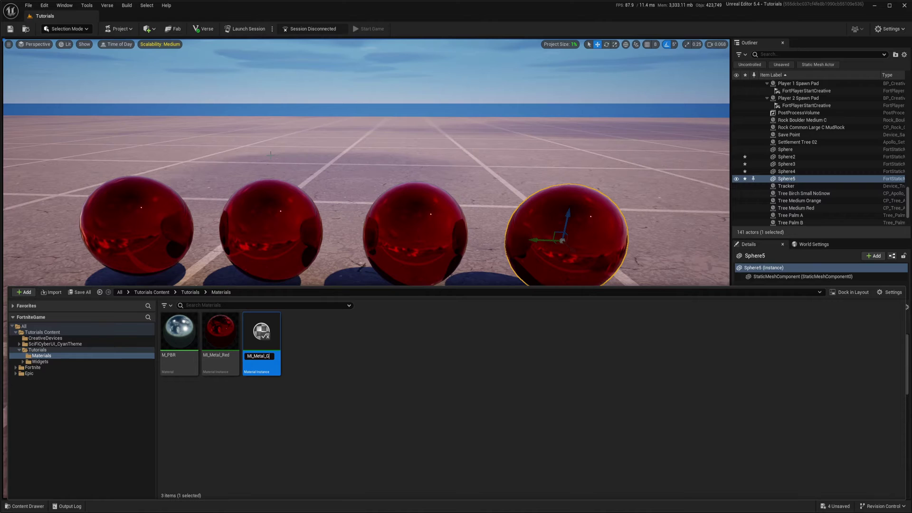
{"action": "type", "text": "reen"}
{"action": "key", "text": "Return"}
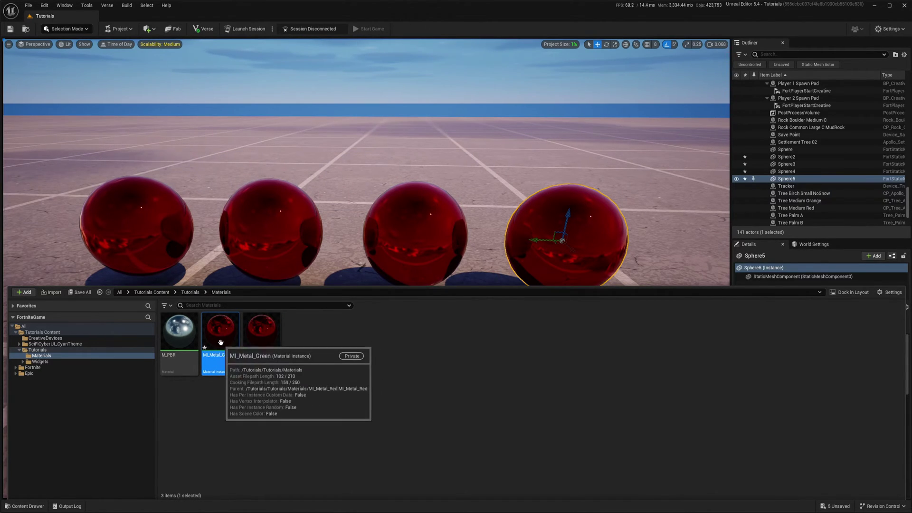
Duplicate the MI_Metal_Green instance and name the copy MI_Metal_Blue.
{"action": "mouse_move", "coordinate": [222, 339]}
{"action": "key", "text": "ctrl+d"}
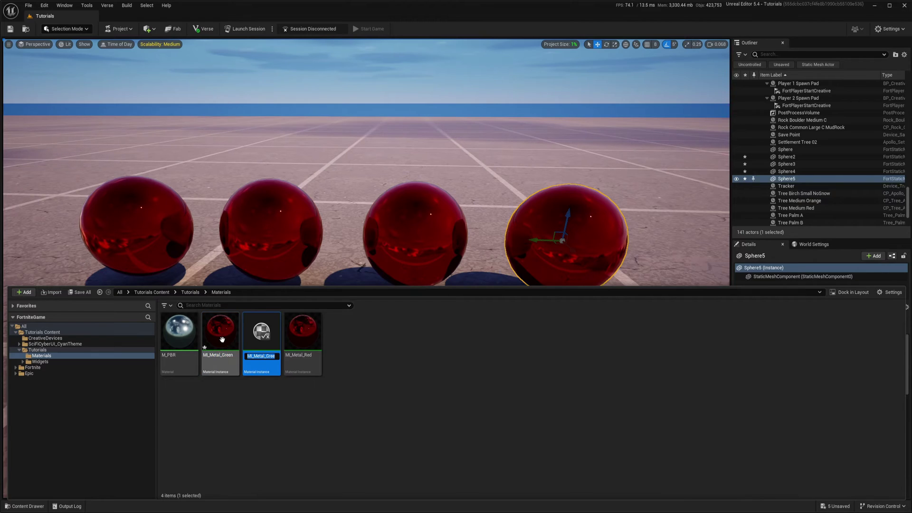
{"action": "key", "text": "Right"}
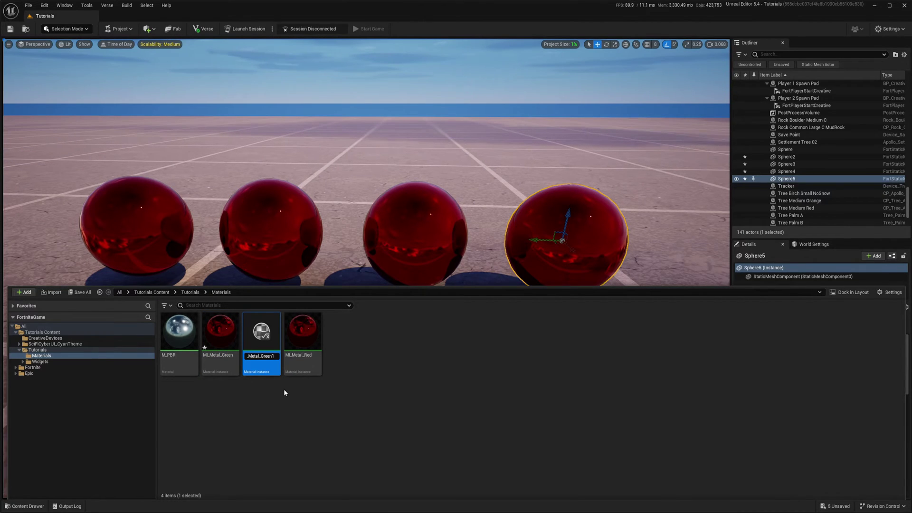
{"action": "key", "text": "BackSpace"}
{"action": "key", "text": "BackSpace"}
{"action": "key", "text": "BackSpace"}
{"action": "key", "text": "BackSpace"}
{"action": "key", "text": "BackSpace"}
{"action": "key", "text": "BackSpace"}
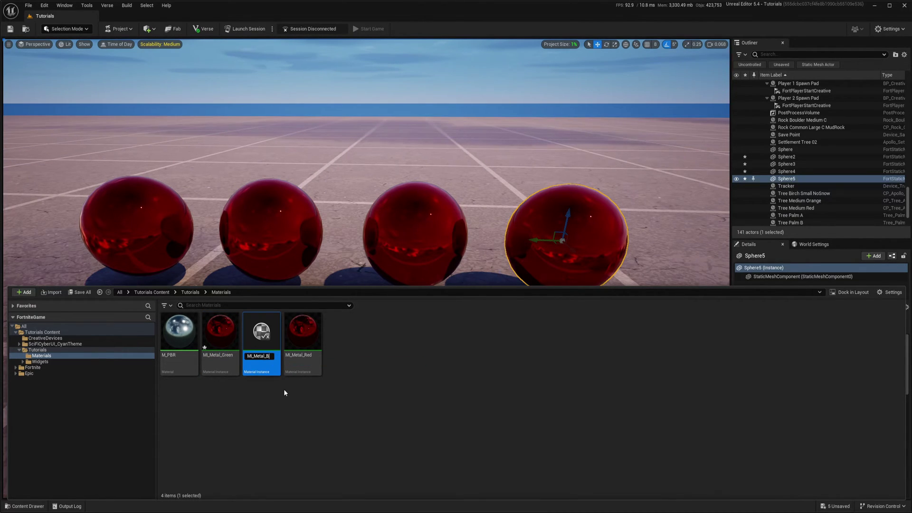
{"action": "type", "text": "Blue"}
{"action": "key", "text": "Return"}
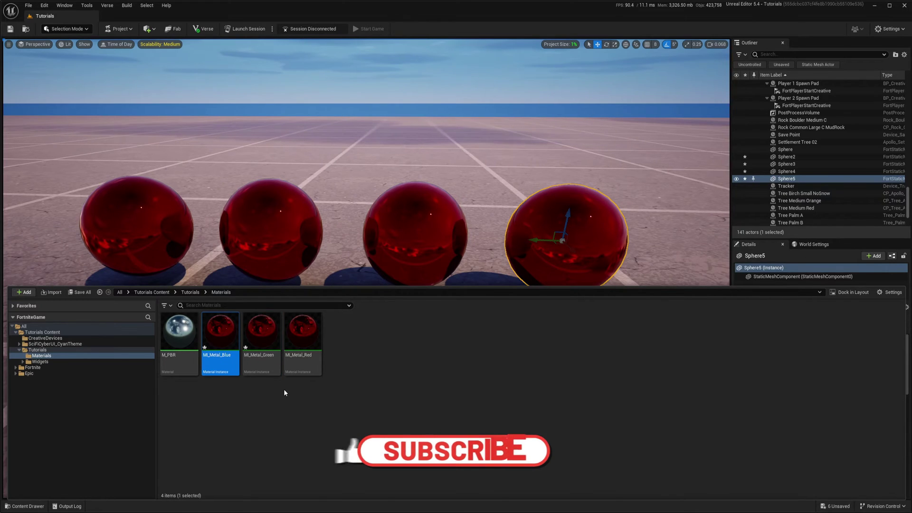
Duplicate the MI_Metal_Blue instance and name the copy MI_Metal_Yellow.
{"action": "key", "text": "ctrl+d"}
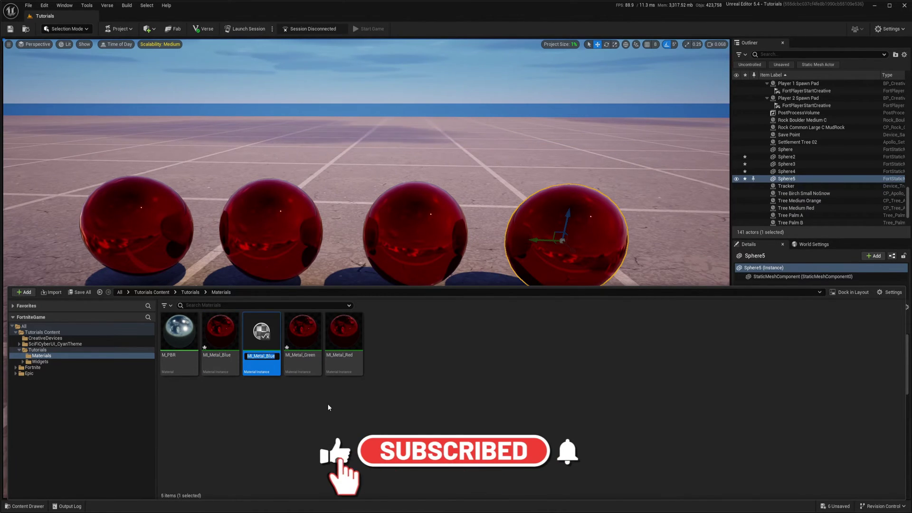
{"action": "key", "text": "BackSpace"}
{"action": "key", "text": "BackSpace"}
{"action": "key", "text": "BackSpace"}
{"action": "key", "text": "BackSpace"}
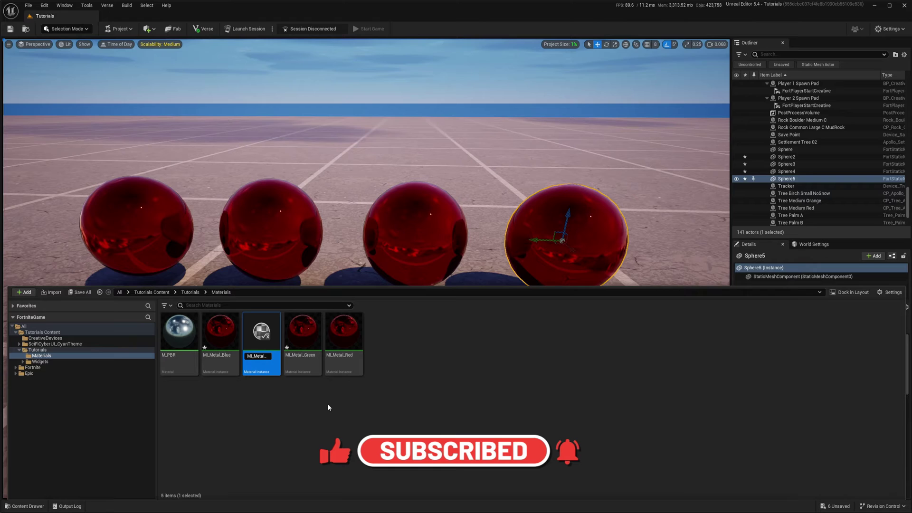
{"action": "type", "text": "Yellow"}
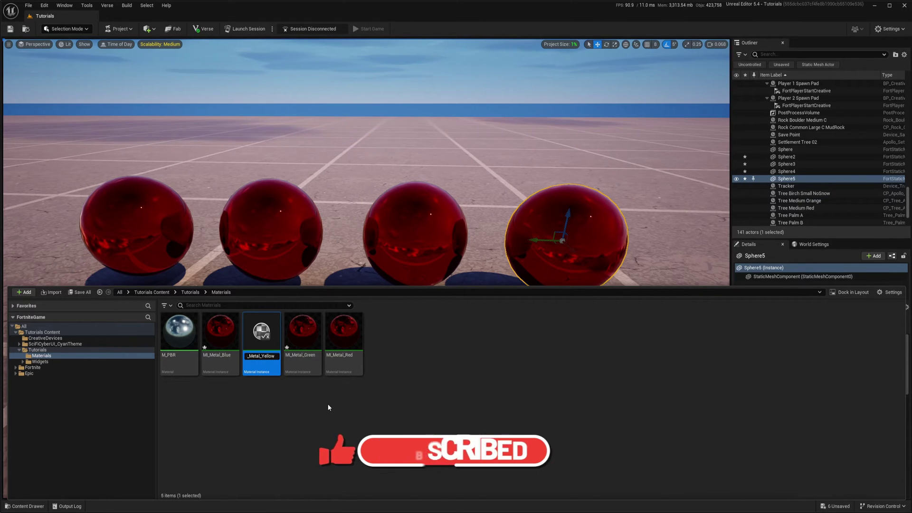
{"action": "key", "text": "Return"}
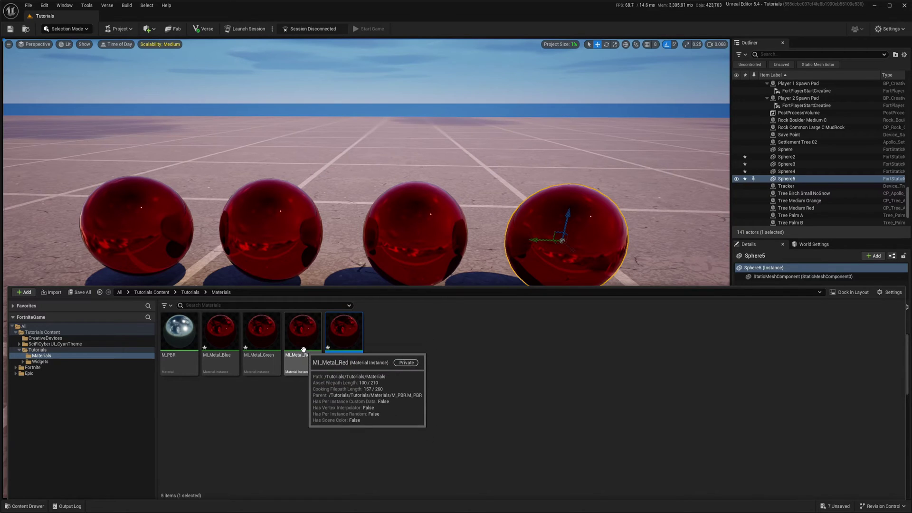
Apply MI_Metal_Green, MI_Metal_Blue and MI_Metal_Yellow to the second, third and fourth spheres in the row.
{"action": "left_click_drag", "start_coordinate": [264, 375], "coordinate": [266, 232]}
{"action": "right_click_drag", "start_coordinate": [277, 289], "coordinate": [295, 292]}
{"action": "key", "text": "ctrl+space"}
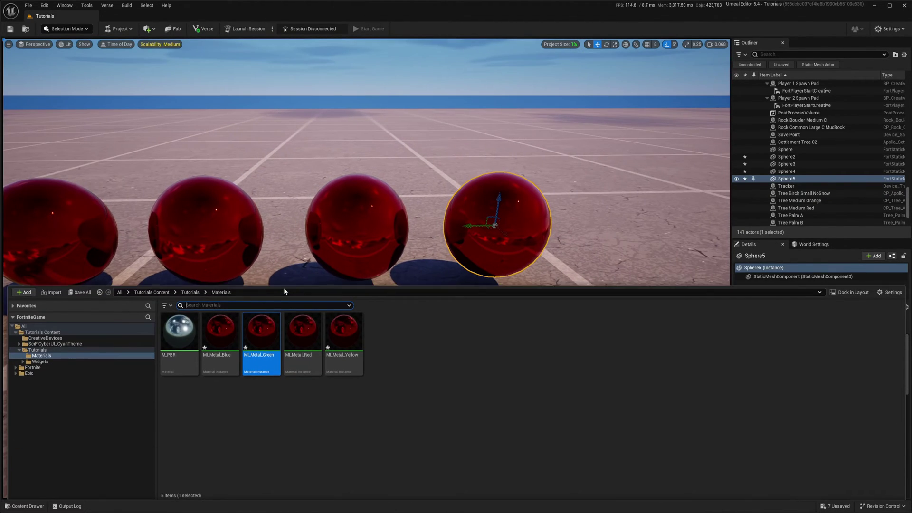
{"action": "left_click_drag", "start_coordinate": [217, 337], "coordinate": [351, 221]}
{"action": "right_click_drag", "start_coordinate": [382, 273], "coordinate": [366, 266]}
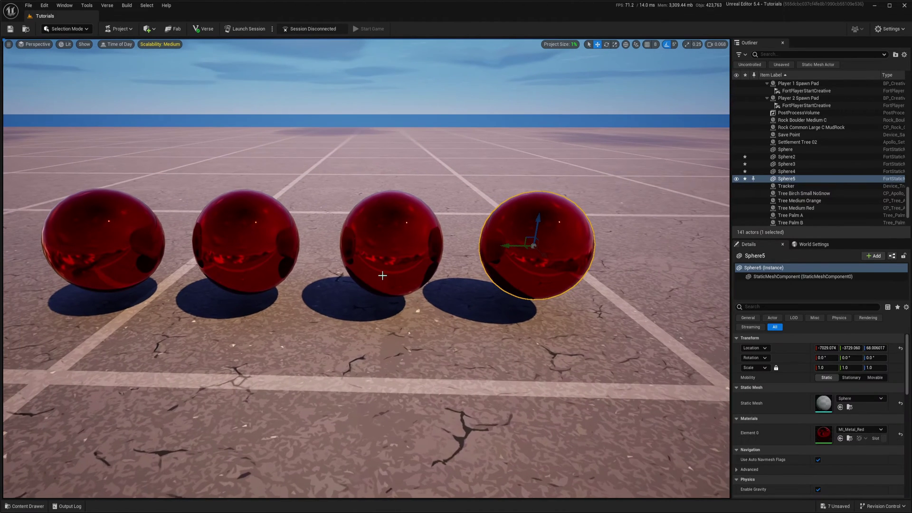
{"action": "key", "text": "ctrl+space"}
{"action": "left_click_drag", "start_coordinate": [340, 347], "coordinate": [532, 240]}
{"action": "right_click_drag", "start_coordinate": [532, 240], "coordinate": [515, 248]}
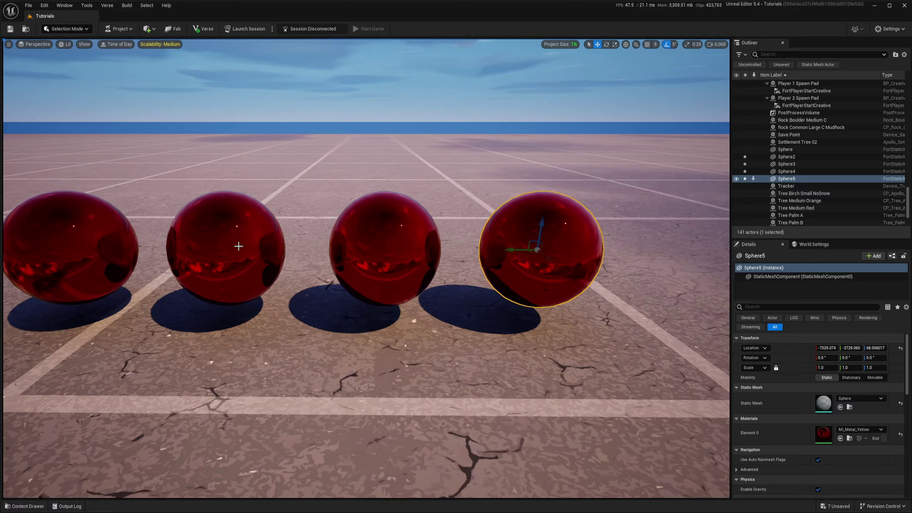
{"action": "right_click_drag", "start_coordinate": [212, 245], "coordinate": [228, 257]}
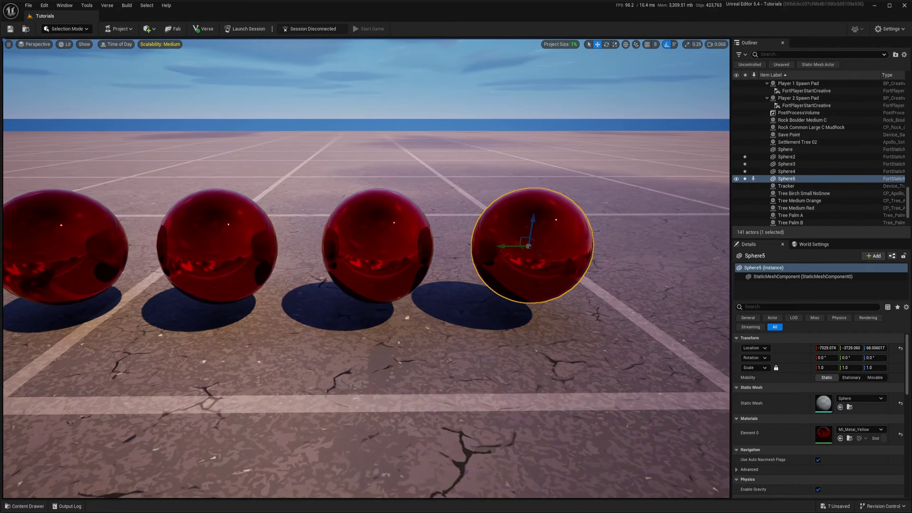
Open the MI_Metal_Green, MI_Metal_Blue, MI_Metal_Yellow and MI_Metal_Red instances for editing.
{"action": "key", "text": "ctrl+space"}
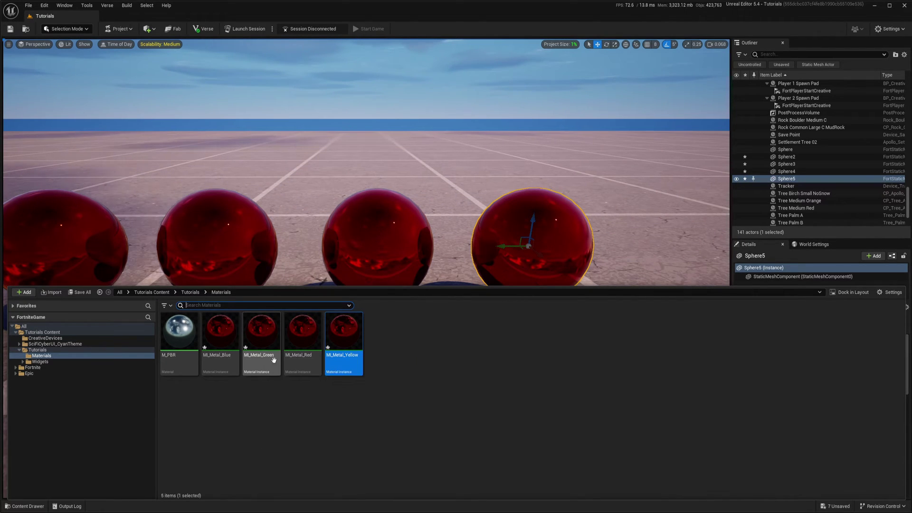
{"action": "double_click", "coordinate": [261, 332]}
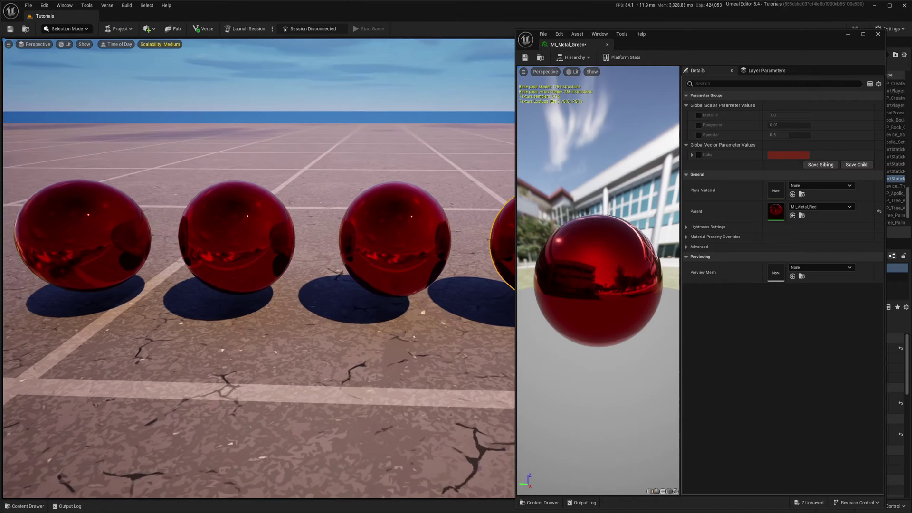
{"action": "double_click", "coordinate": [229, 349]}
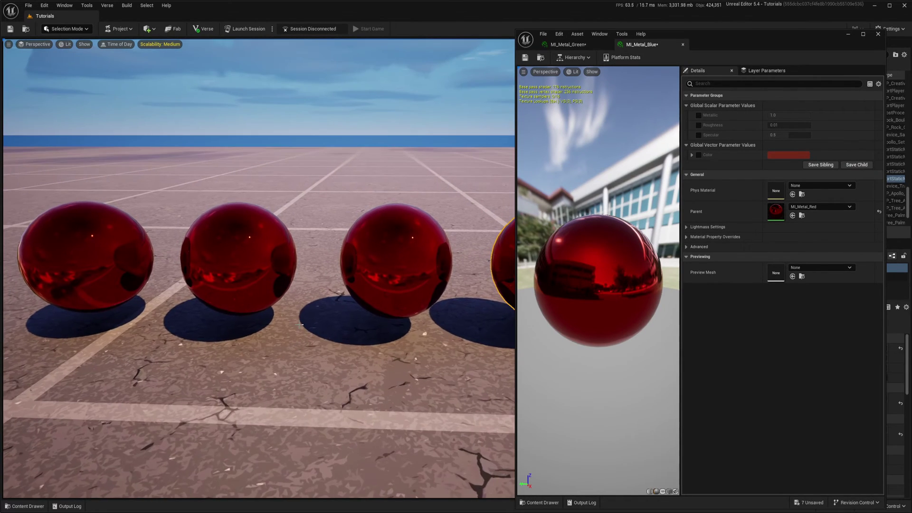
{"action": "double_click", "coordinate": [329, 343]}
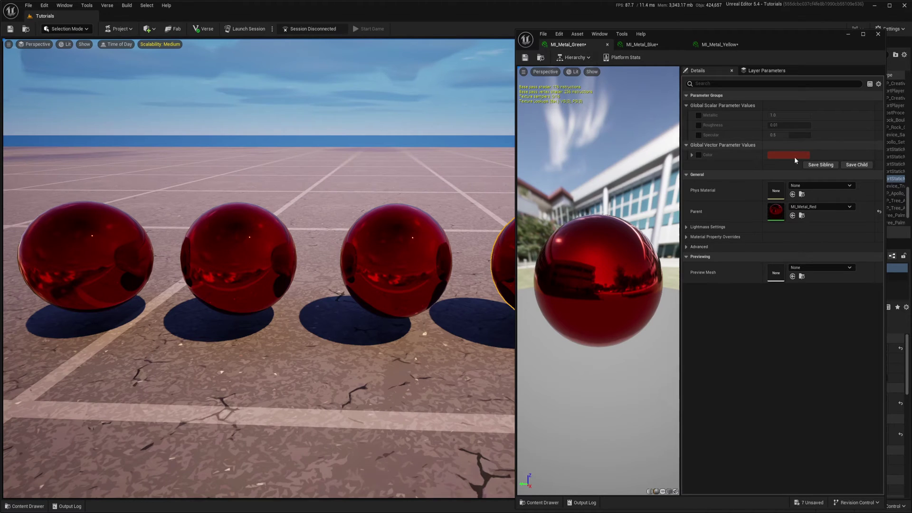
{"action": "key", "text": "ctrl+space"}
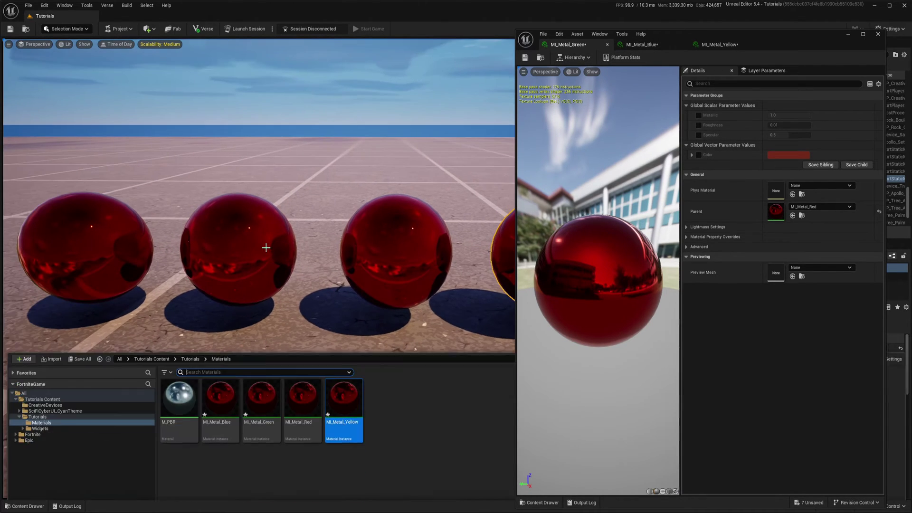
{"action": "left_click", "coordinate": [302, 338]}
{"action": "double_click", "coordinate": [302, 345]}
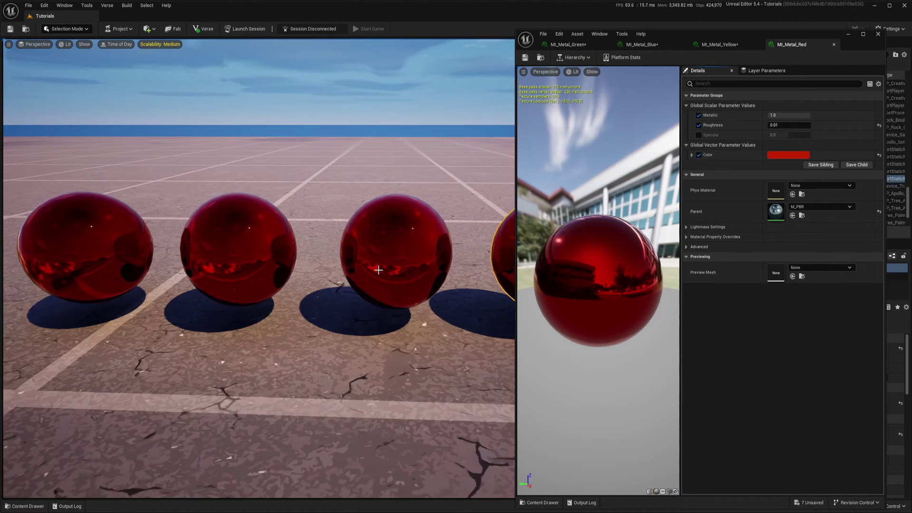
Try a light blue Color on the parent instance MI_Metal_Red, check the four spheres, and undo the change.
{"action": "left_click", "coordinate": [783, 155]}
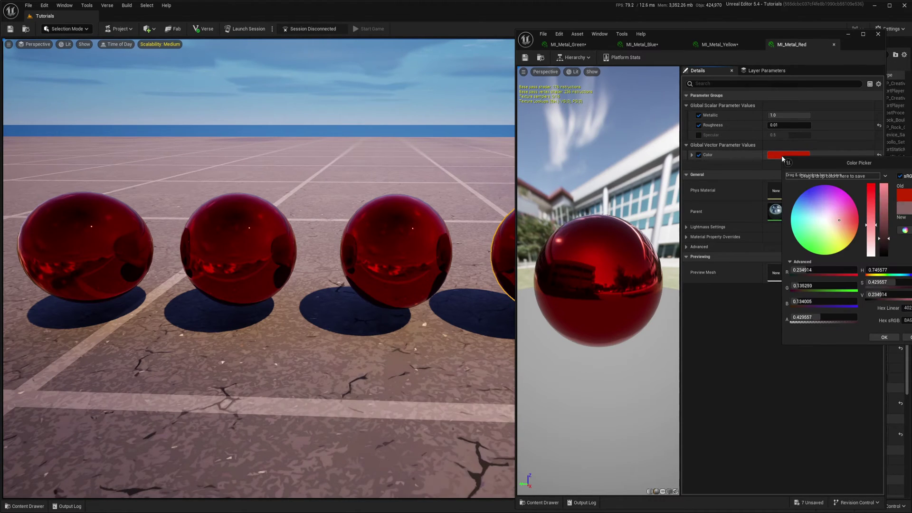
{"action": "left_click_drag", "start_coordinate": [854, 234], "coordinate": [754, 181]}
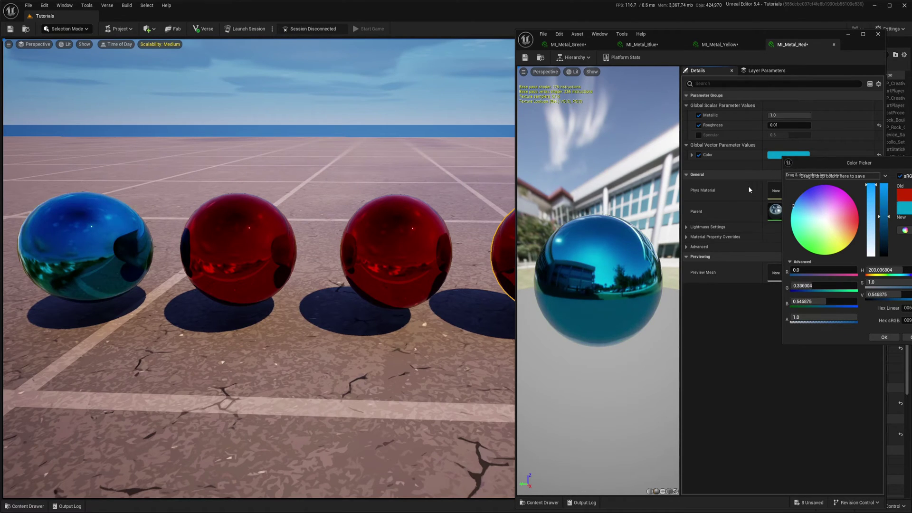
{"action": "left_click", "coordinate": [884, 337]}
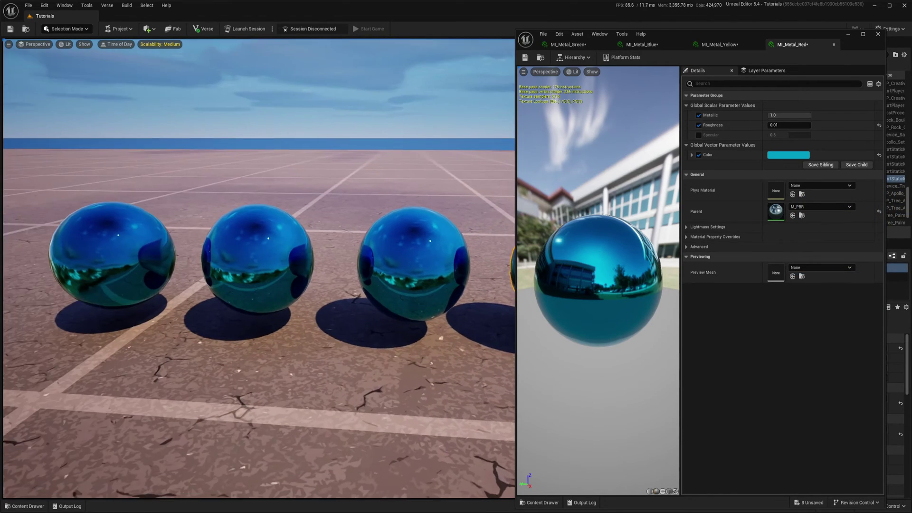
{"action": "key", "text": "ctrl+z"}
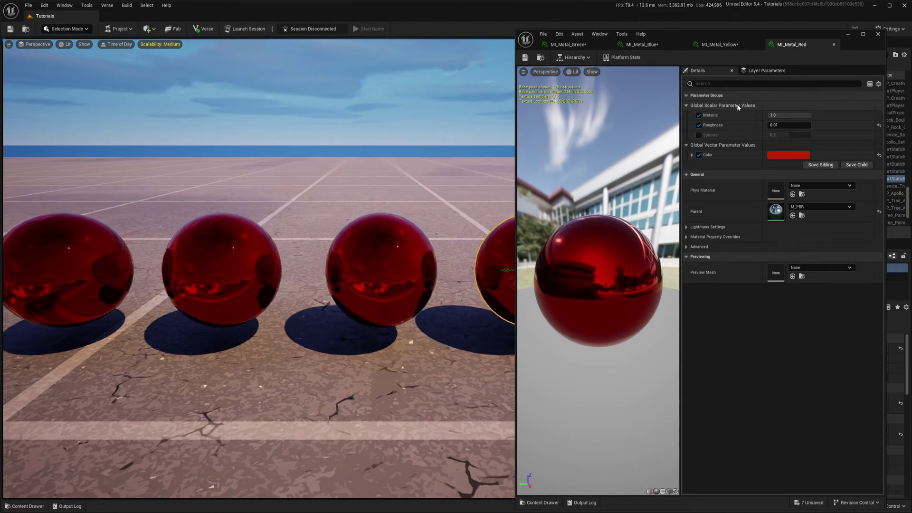
Override the Color parameter of MI_Metal_Green with a bright green.
{"action": "left_click", "coordinate": [578, 45]}
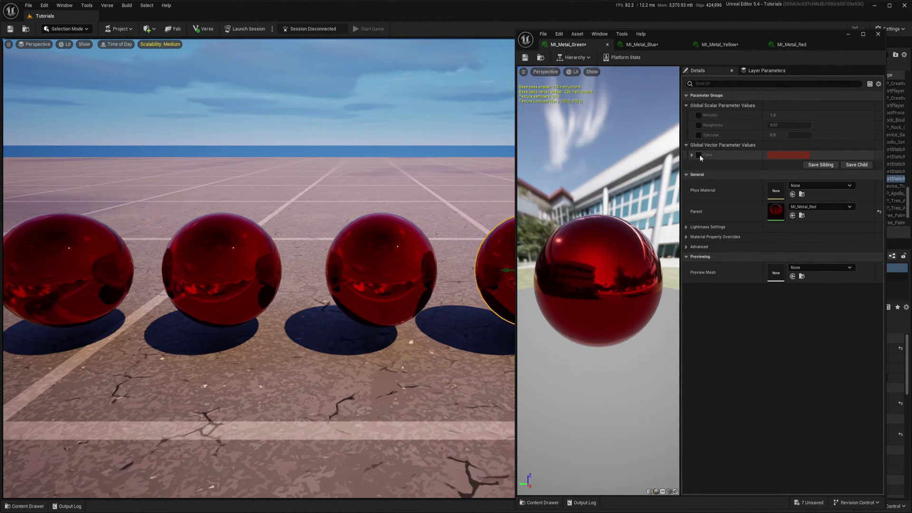
{"action": "left_click", "coordinate": [779, 157]}
{"action": "left_click", "coordinate": [809, 250]}
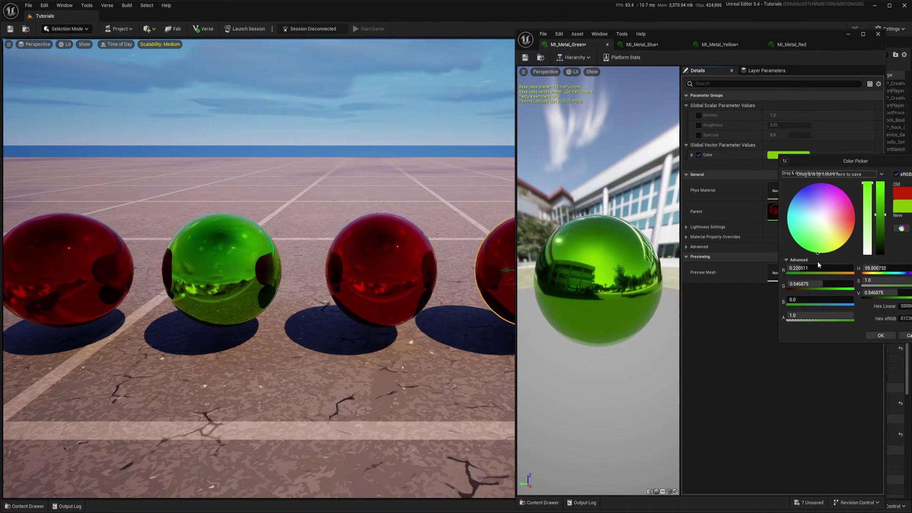
{"action": "left_click", "coordinate": [880, 335]}
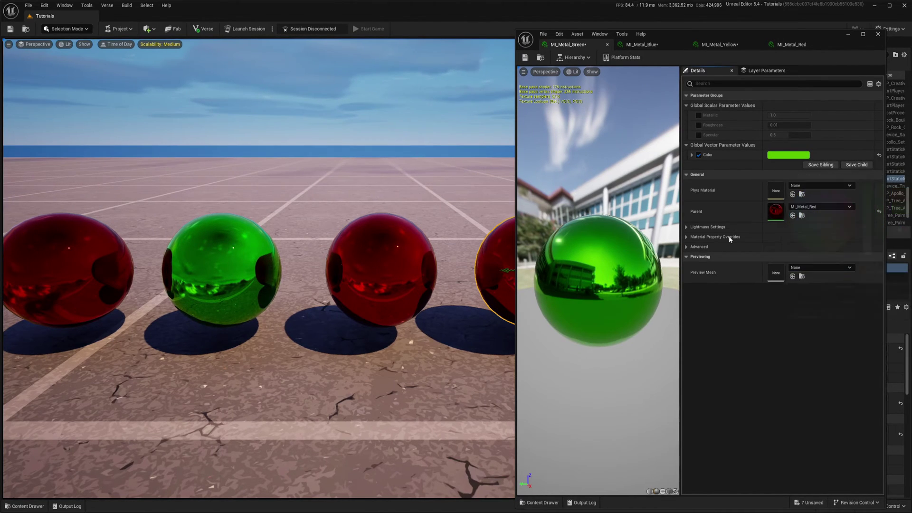
Override the Color parameter of MI_Metal_Blue with a strong blue.
{"action": "left_click", "coordinate": [639, 43]}
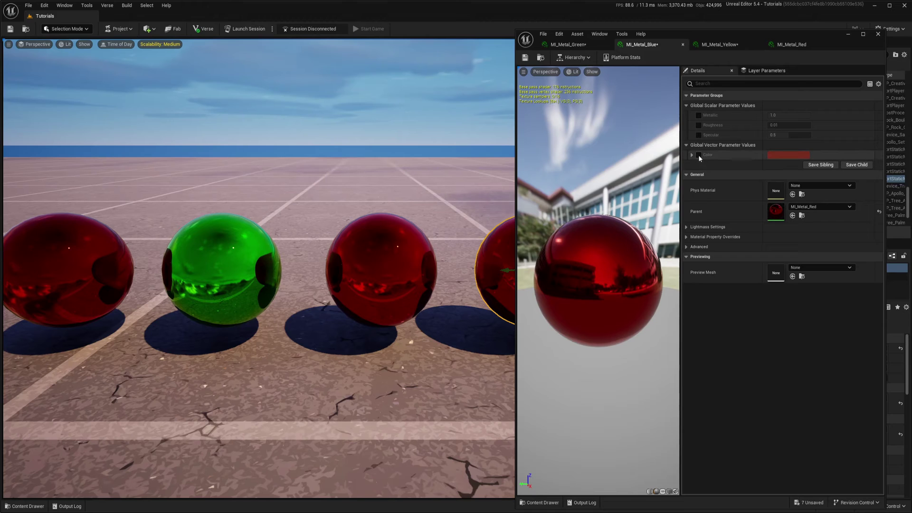
{"action": "left_click", "coordinate": [794, 155]}
{"action": "left_click_drag", "start_coordinate": [829, 200], "coordinate": [809, 185]}
{"action": "left_click", "coordinate": [897, 336]}
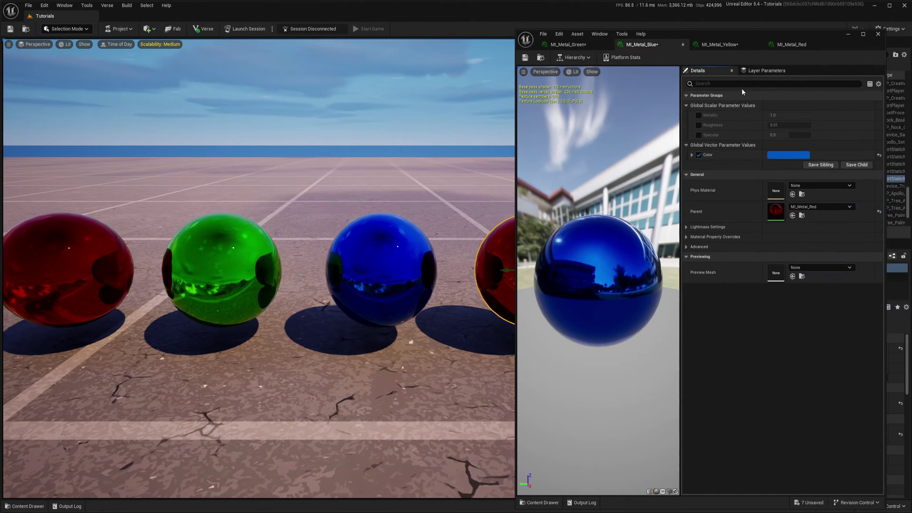
Override the Color parameter of MI_Metal_Yellow with a golden yellow.
{"action": "left_click", "coordinate": [720, 44]}
{"action": "left_click", "coordinate": [787, 156]}
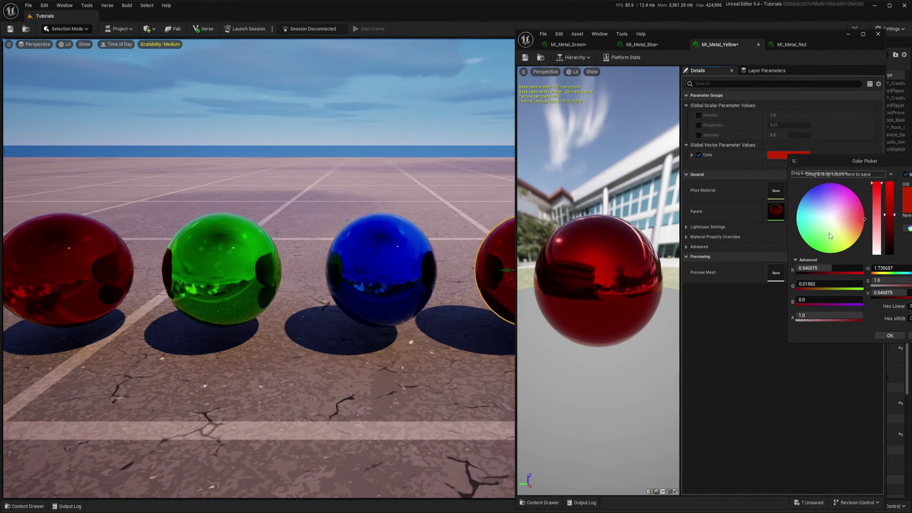
{"action": "left_click_drag", "start_coordinate": [831, 236], "coordinate": [861, 260]}
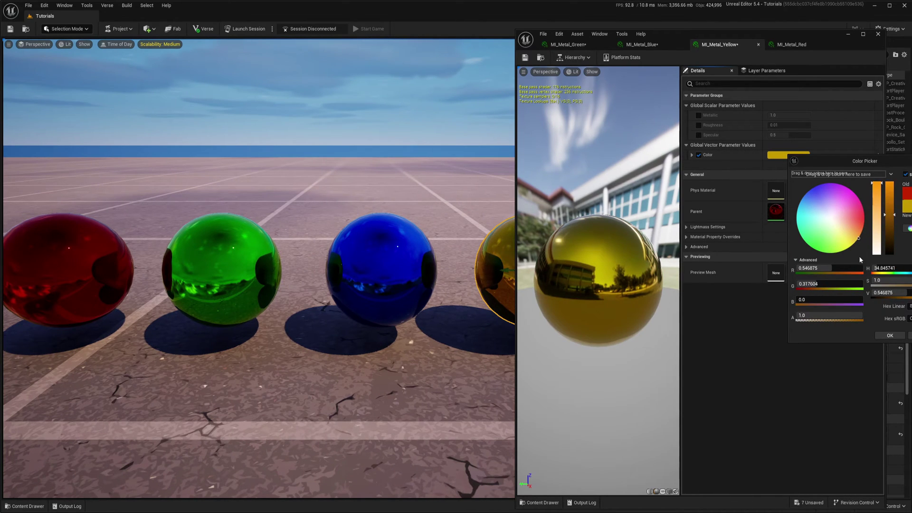
{"action": "left_click", "coordinate": [897, 336]}
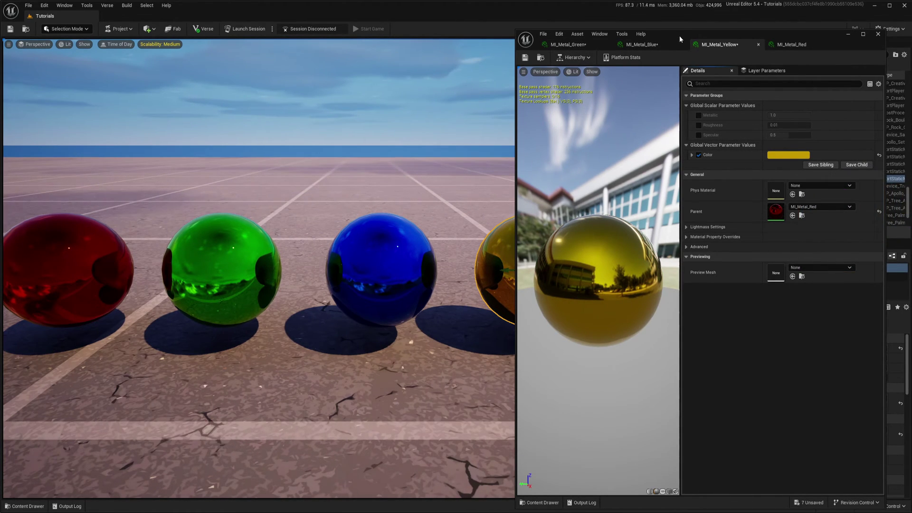
Move the material editor aside, bring up the parent instance MI_Metal_Red, and examine the four colored metal spheres in the level.
{"action": "left_click_drag", "start_coordinate": [680, 36], "coordinate": [703, 335]}
{"action": "mouse_move", "coordinate": [513, 266]}
{"action": "right_mouse_down"}
{"action": "mouse_move", "coordinate": [466, 266]}
{"action": "mouse_move", "coordinate": [499, 290]}
{"action": "mouse_move", "coordinate": [499, 264]}
{"action": "mouse_move", "coordinate": [473, 263]}
{"action": "mouse_move", "coordinate": [513, 263]}
{"action": "mouse_move", "coordinate": [499, 258]}
{"action": "right_mouse_up"}
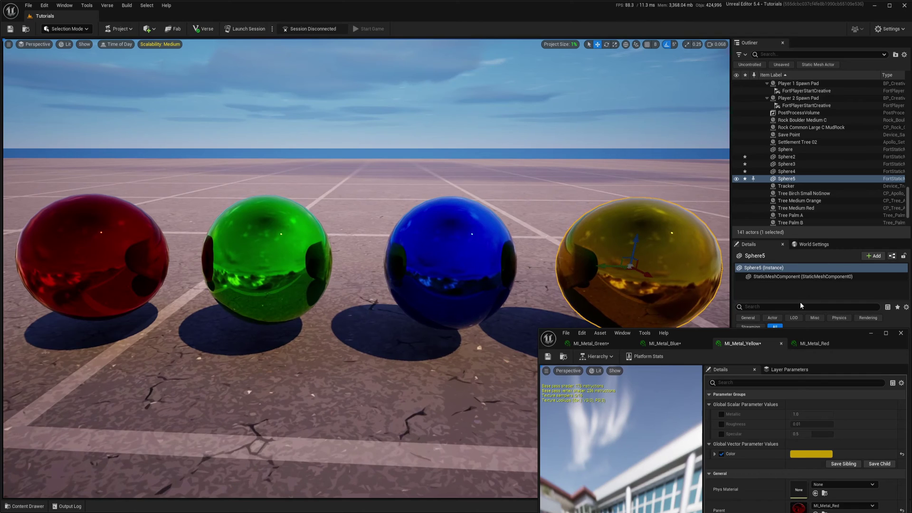
{"action": "left_click_drag", "start_coordinate": [742, 334], "coordinate": [742, 314]}
{"action": "left_click", "coordinate": [814, 325]}
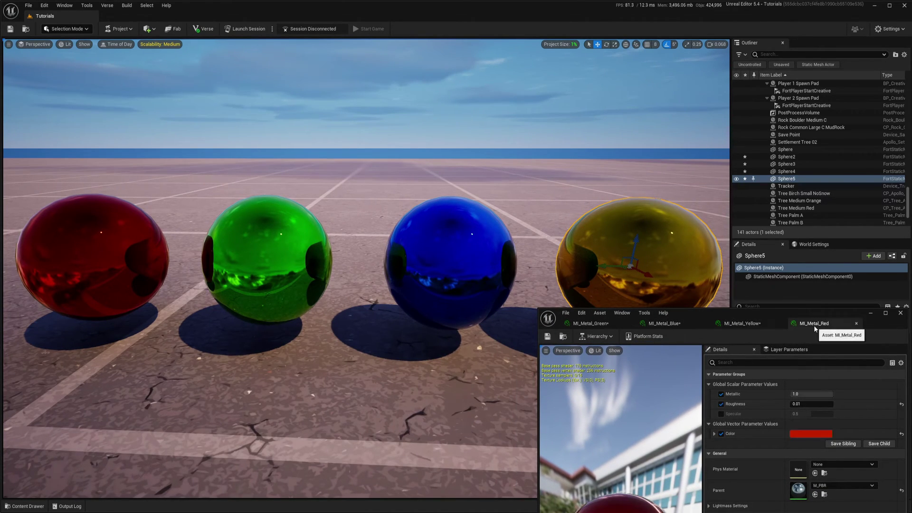
{"action": "right_click_drag", "start_coordinate": [476, 249], "coordinate": [445, 254]}
{"action": "mouse_move", "coordinate": [789, 316]}
{"action": "left_mouse_down"}
{"action": "mouse_move", "coordinate": [760, 265]}
{"action": "mouse_move", "coordinate": [774, 313]}
{"action": "left_mouse_up"}
{"action": "right_click_drag", "start_coordinate": [561, 237], "coordinate": [566, 264]}
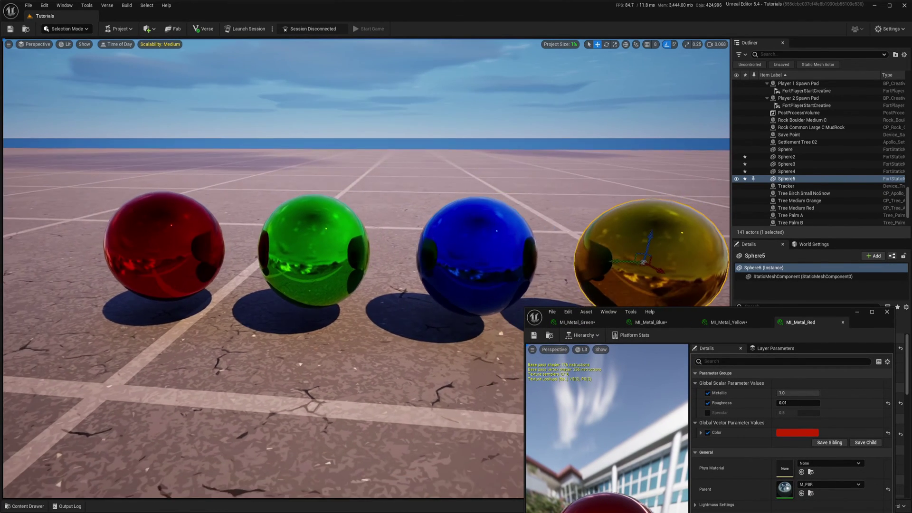
{"action": "right_click_drag", "start_coordinate": [310, 254], "coordinate": [309, 255]}
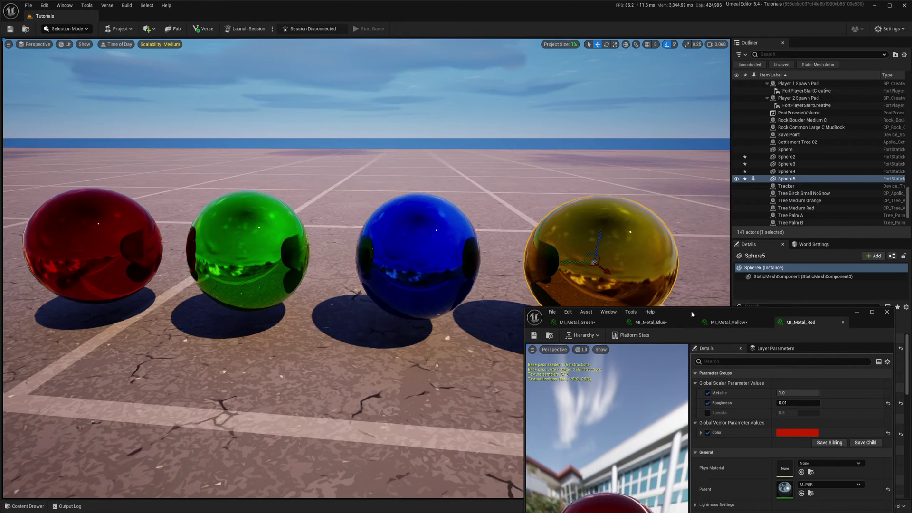
Set the Roughness of the parent instance MI_Metal_Red to 0.5.
{"action": "left_click_drag", "start_coordinate": [691, 314], "coordinate": [685, 178]}
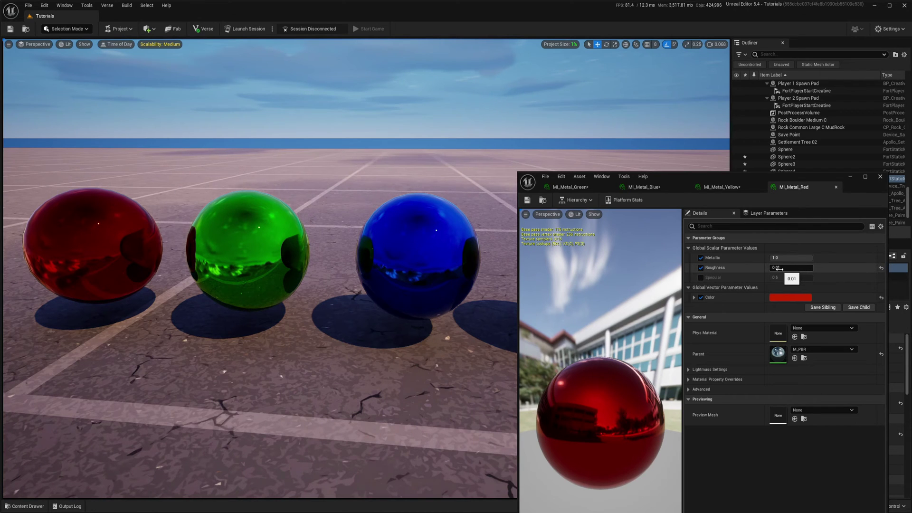
{"action": "left_click", "coordinate": [810, 269]}
{"action": "type", "text": ".5"}
{"action": "key", "text": "Return"}
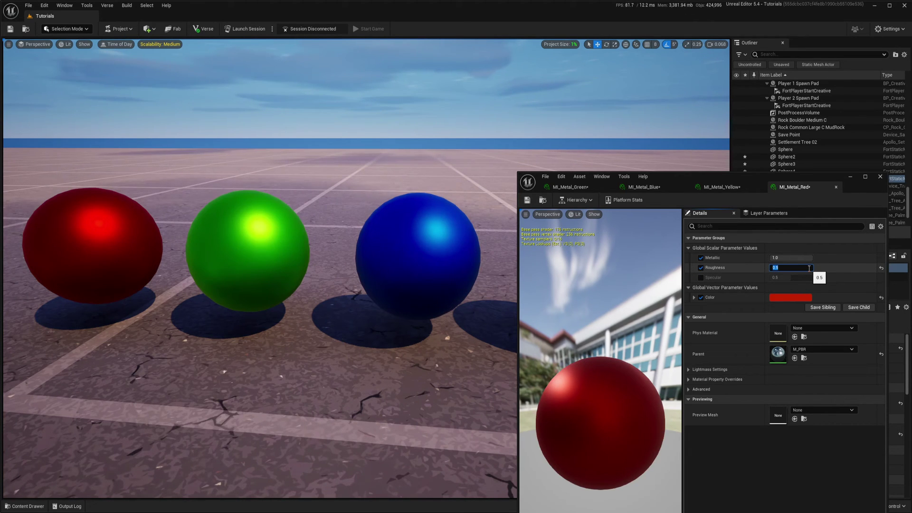
Examine how the roughness change on the parent instance affects all four spheres in the level.
{"action": "key", "text": "w"}
{"action": "key", "text": "d"}
{"action": "right_click_drag", "start_coordinate": [428, 241], "coordinate": [390, 232]}
{"action": "key", "text": "w"}
{"action": "key", "text": "a"}
{"action": "key", "text": "s"}
{"action": "key", "text": "e"}
{"action": "key", "text": "d"}
{"action": "key", "text": "w"}
{"action": "key", "text": "d"}
{"action": "key", "text": "a"}
{"action": "key", "text": "d"}
{"action": "key", "text": "a"}
Set Metallic to 0.0 and Roughness to 0.068 on the parent instance MI_Metal_Red.
{"action": "left_click_drag", "start_coordinate": [807, 259], "coordinate": [756, 257]}
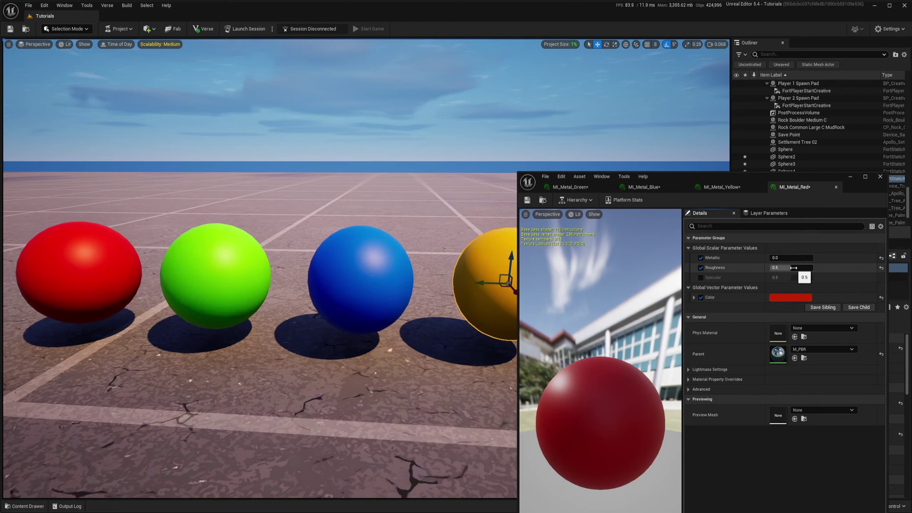
{"action": "left_click_drag", "start_coordinate": [788, 267], "coordinate": [776, 267]}
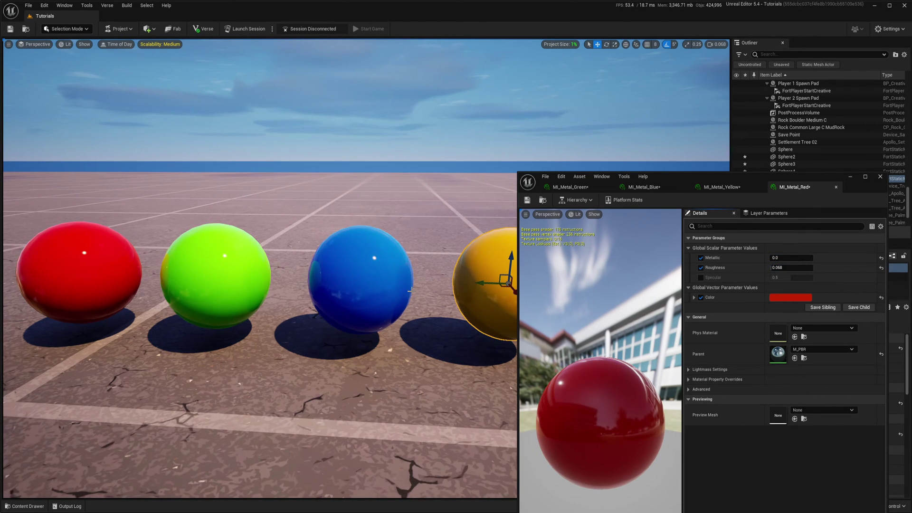
Inspect the surface and reflections of the four non-metallic spheres from several viewpoints.
{"action": "key", "text": "w"}
{"action": "key", "text": "d"}
{"action": "right_click_drag", "start_coordinate": [410, 290], "coordinate": [508, 290]}
{"action": "key", "text": "s"}
{"action": "key", "text": "a"}
{"action": "key", "text": "q"}
{"action": "key", "text": "d"}
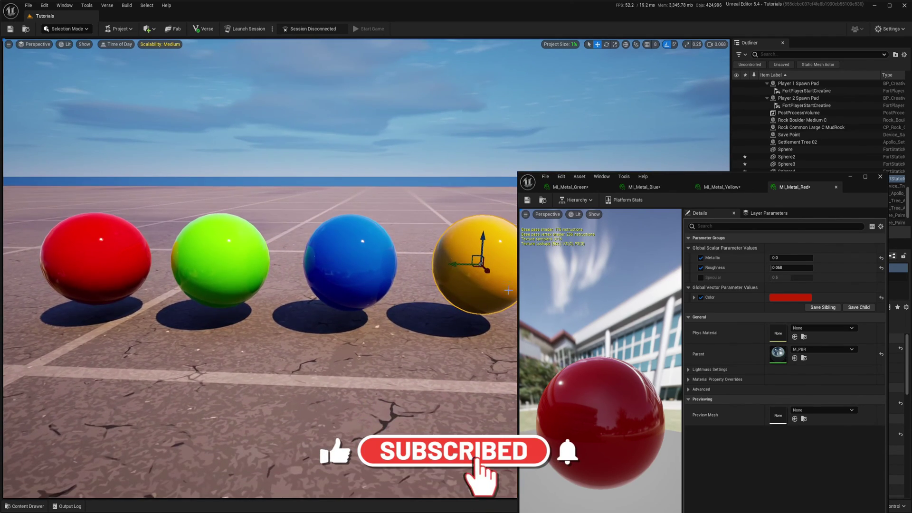
{"action": "right_click_drag", "start_coordinate": [200, 338], "coordinate": [205, 335]}
{"action": "key", "text": "w"}
{"action": "key", "text": "e"}
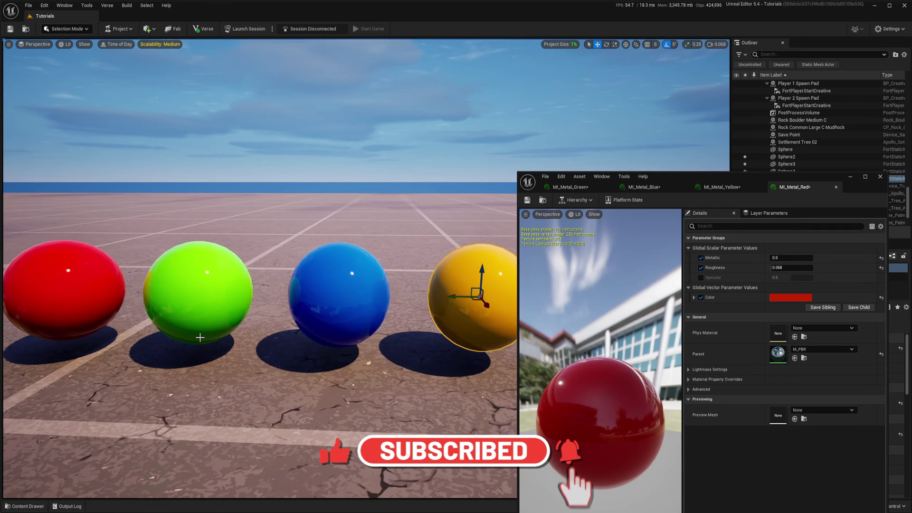
Save MI_Metal_Red and close the material instance editor.
{"action": "left_click", "coordinate": [526, 200]}
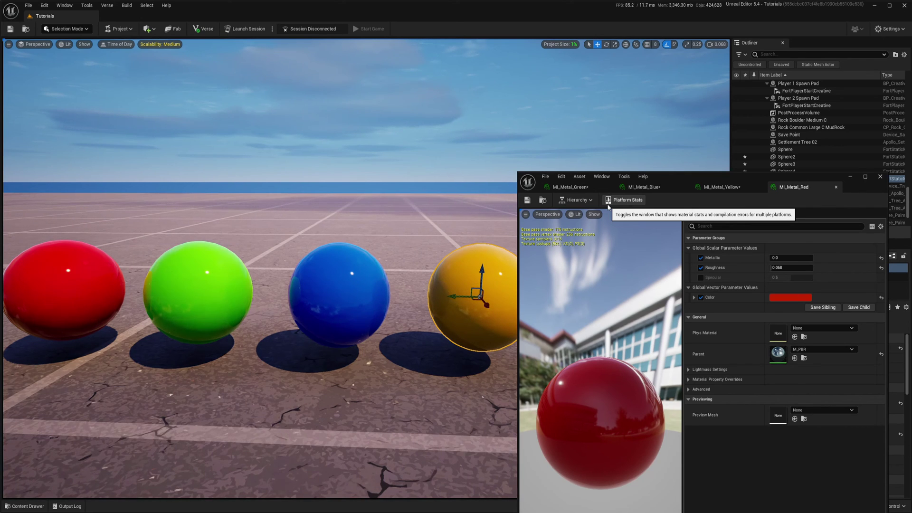
{"action": "left_click", "coordinate": [880, 177]}
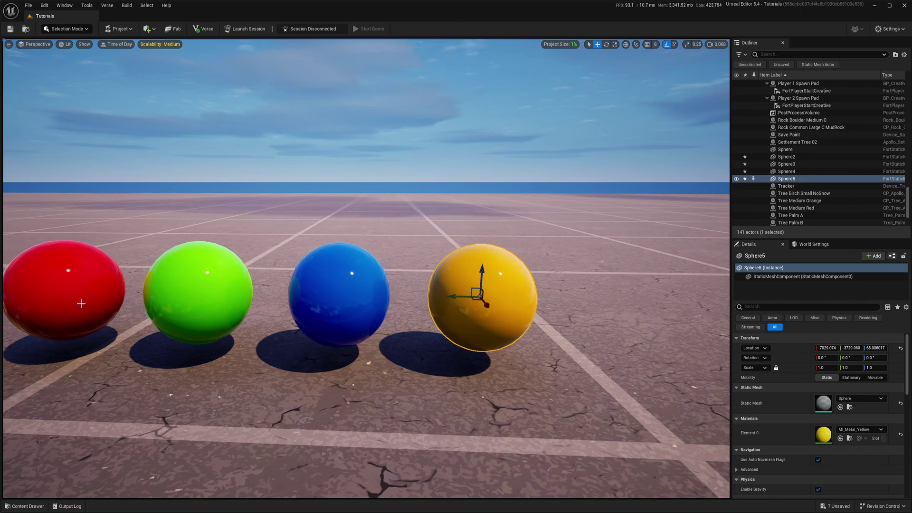
Bring up the project's Materials folder with the base material and its color instances.
{"action": "mouse_move", "coordinate": [416, 375]}
{"action": "right_mouse_down"}
{"action": "mouse_move", "coordinate": [371, 375]}
{"action": "mouse_move", "coordinate": [415, 375]}
{"action": "right_mouse_up"}
{"action": "key", "text": "ctrl+space"}
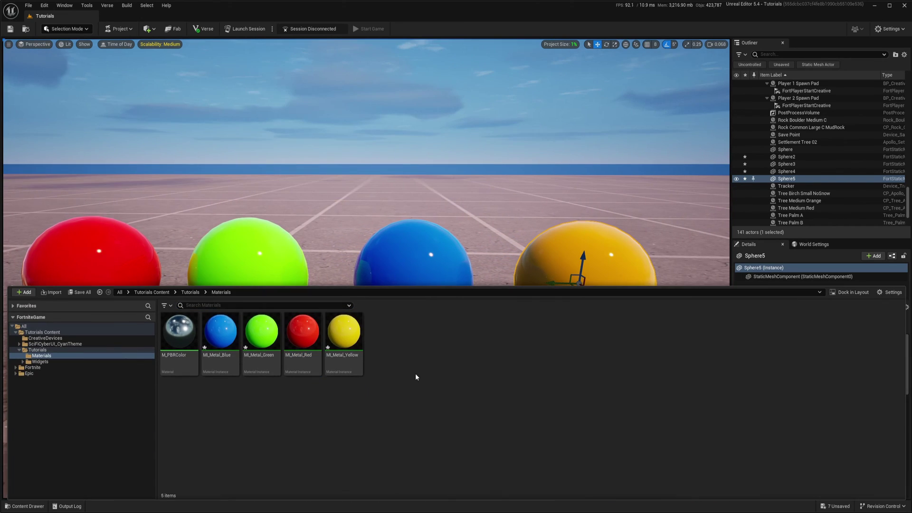